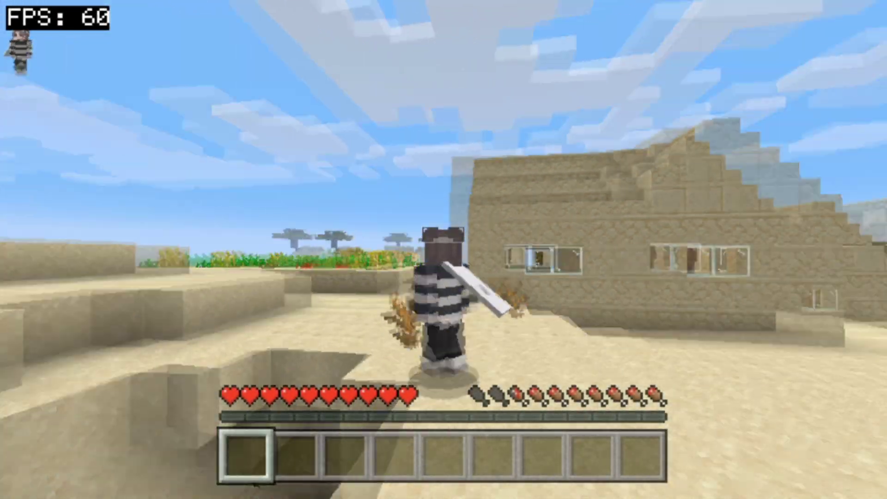
- Walk around the desert village and cycle the camera perspectives to examine the character's custom skin and cape
{"action": "key", "text": "w"}
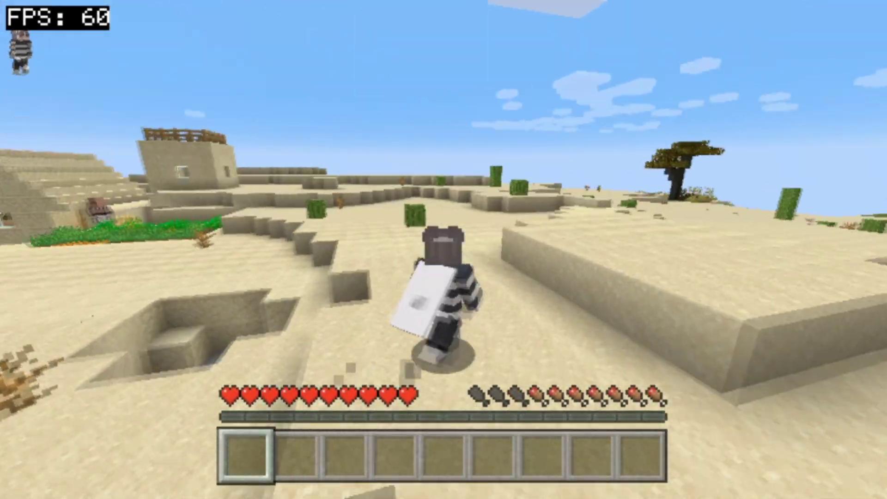
{"action": "key", "text": "F5"}
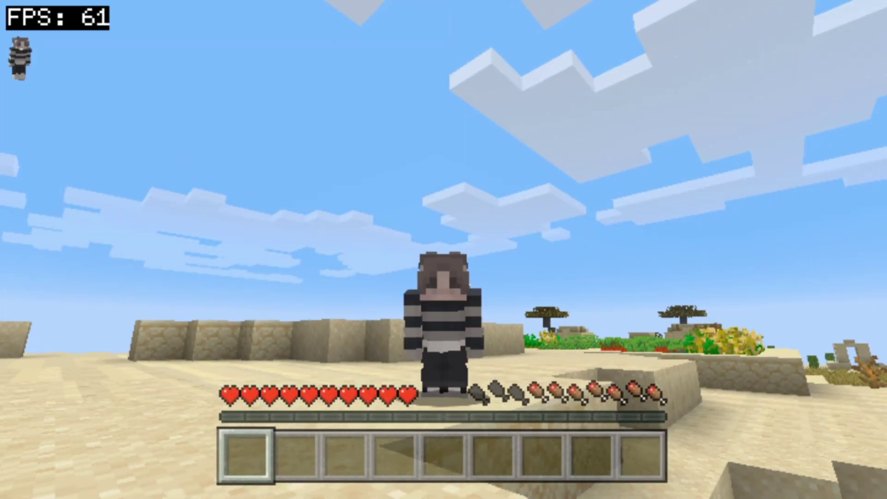
{"action": "key", "text": "F5"}
{"action": "key", "text": "w"}
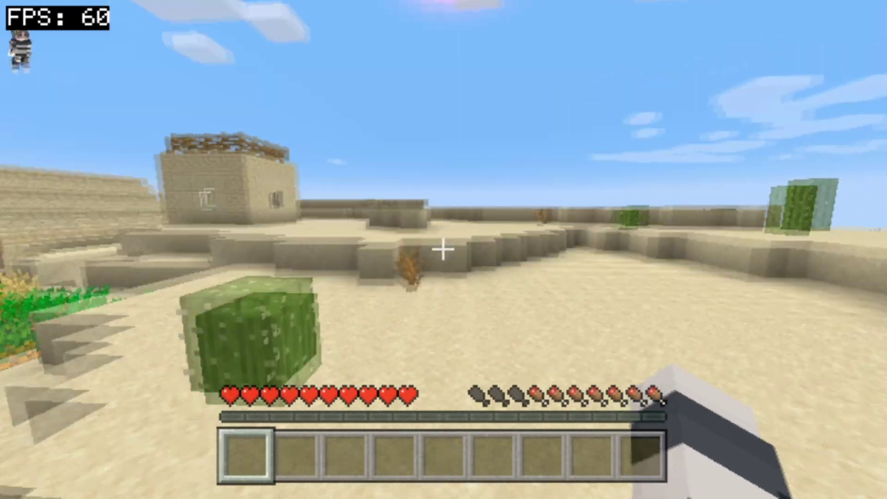
{"action": "key", "text": "w"}
{"action": "key", "text": "space"}
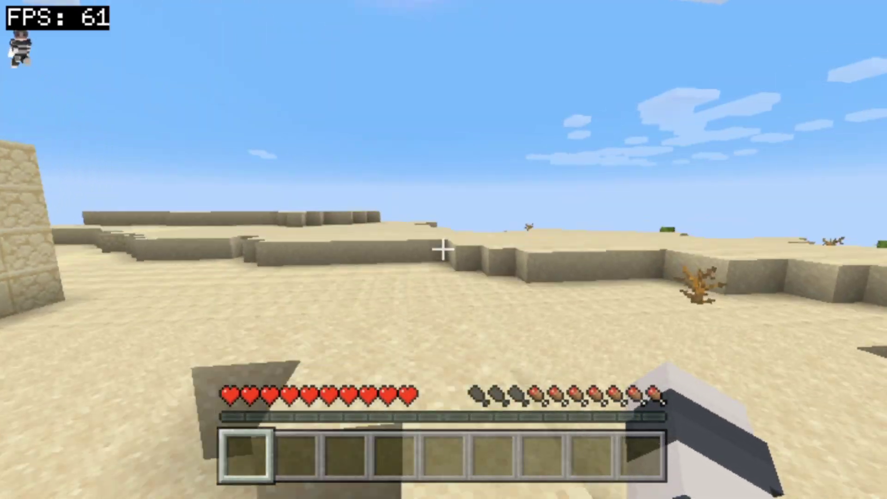
{"action": "key", "text": "w"}
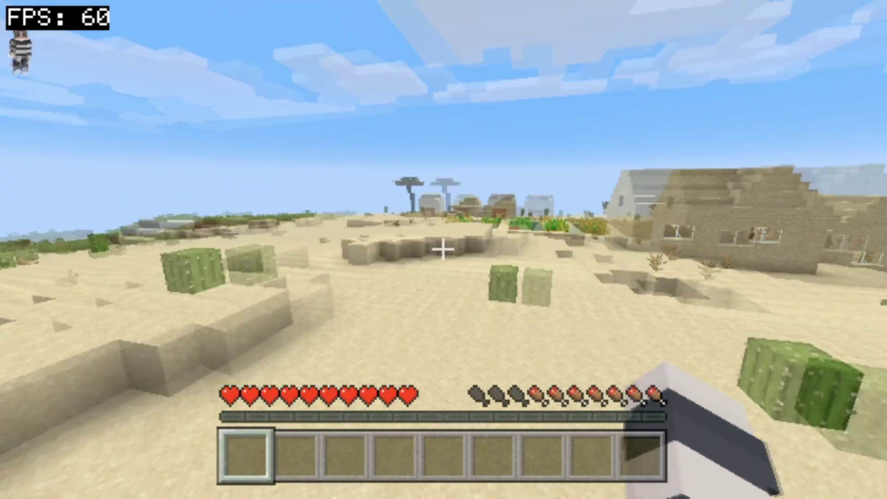
{"action": "key", "text": "F5"}
{"action": "key", "text": "F5"}
{"action": "key", "text": "F5"}
- Pause the game and open the skin selection at the No Pack: Default Skins pack
{"action": "key", "text": "Escape"}
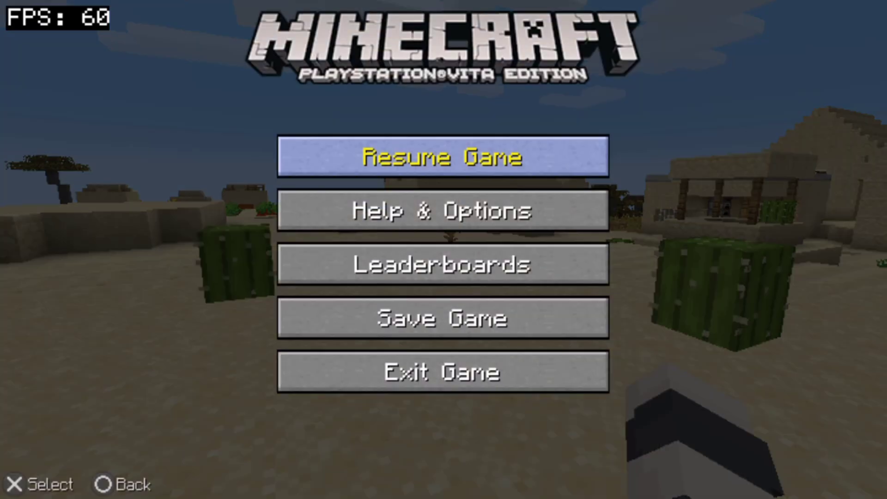
{"action": "key", "text": "Down"}
{"action": "key", "text": "Return"}
{"action": "key", "text": "Return"}
{"action": "key", "text": "Up"}
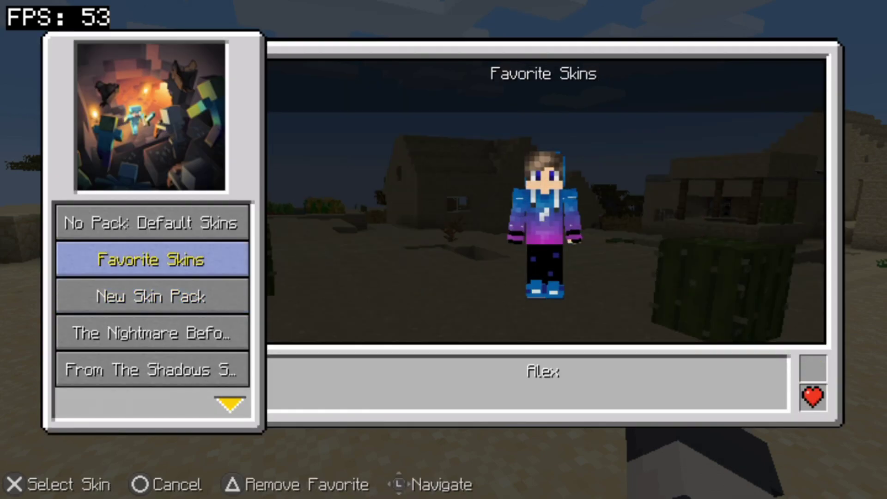
{"action": "key", "text": "Up"}
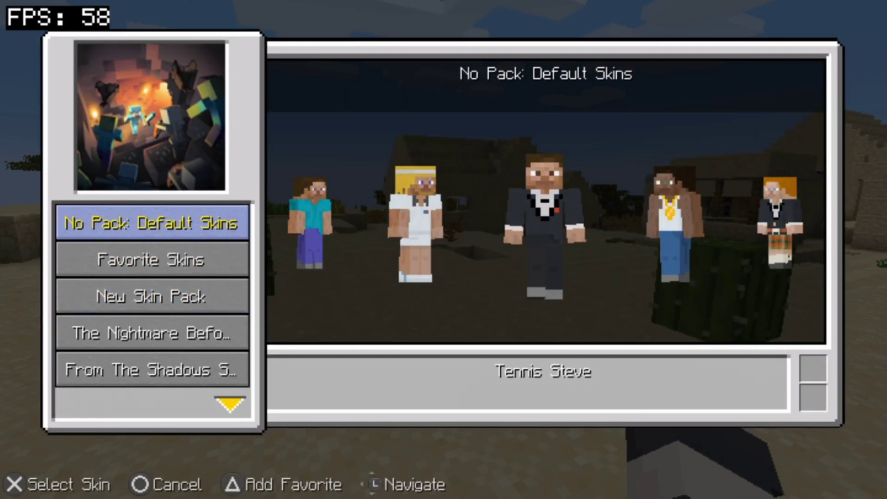
- Browse the skins in the default pack through to Developer Alex, examining the custom ones among them
{"action": "key", "text": "Right"}
{"action": "key", "text": "Right"}
{"action": "key", "text": "Right"}
{"action": "key", "text": "Right"}
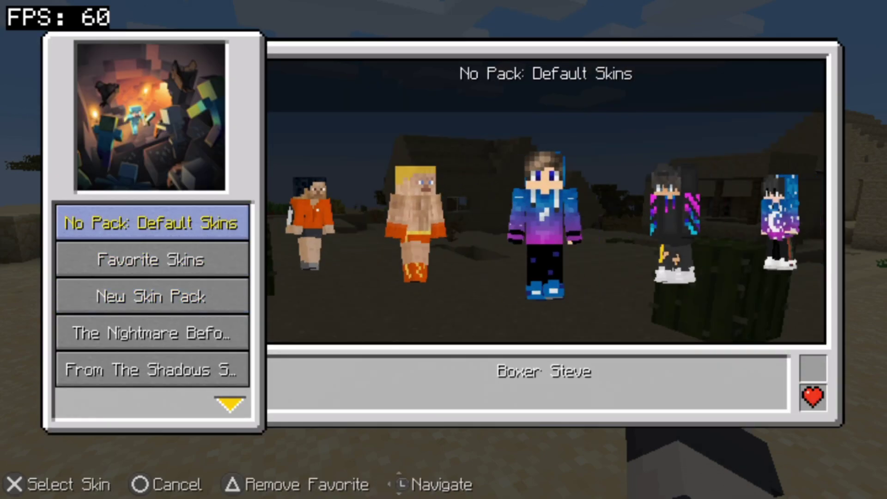
{"action": "key", "text": "Right"}
{"action": "key", "text": "Right"}
{"action": "key", "text": "Right"}
{"action": "key", "text": "Right"}
{"action": "key", "text": "Right"}
{"action": "key", "text": "Right"}
{"action": "key", "text": "Right"}
{"action": "key", "text": "Right"}
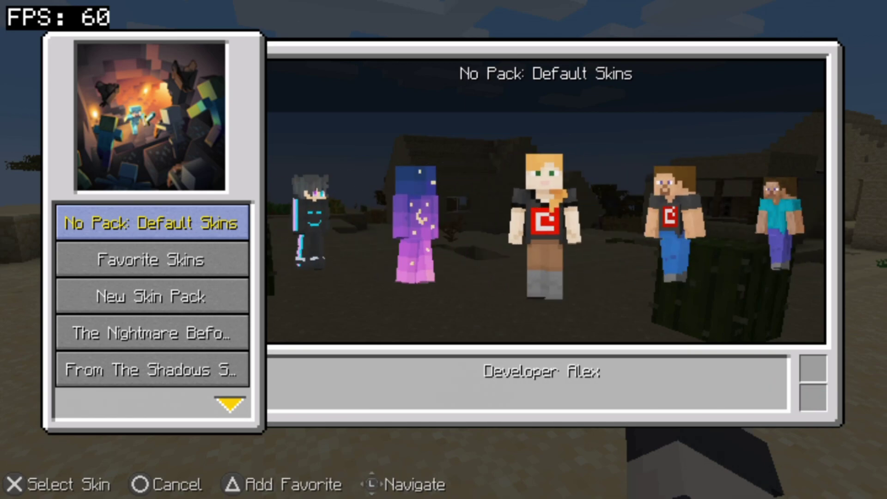
{"action": "key", "text": "Left"}
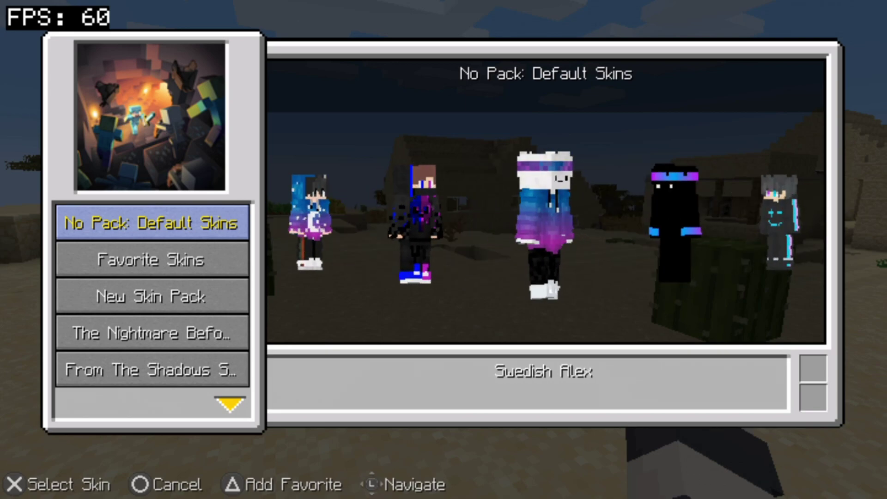
{"action": "key", "text": "Left"}
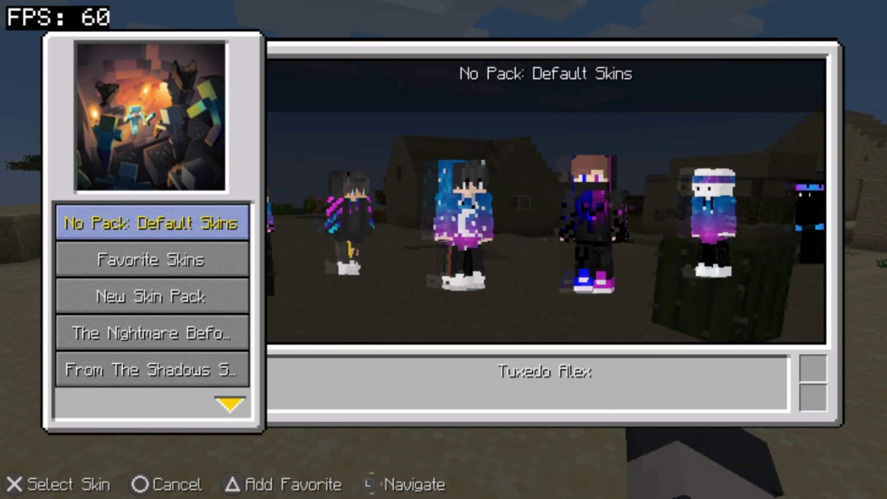
{"action": "key", "text": "Right"}
{"action": "key", "text": "Right"}
{"action": "key", "text": "Right"}
{"action": "key", "text": "Right"}
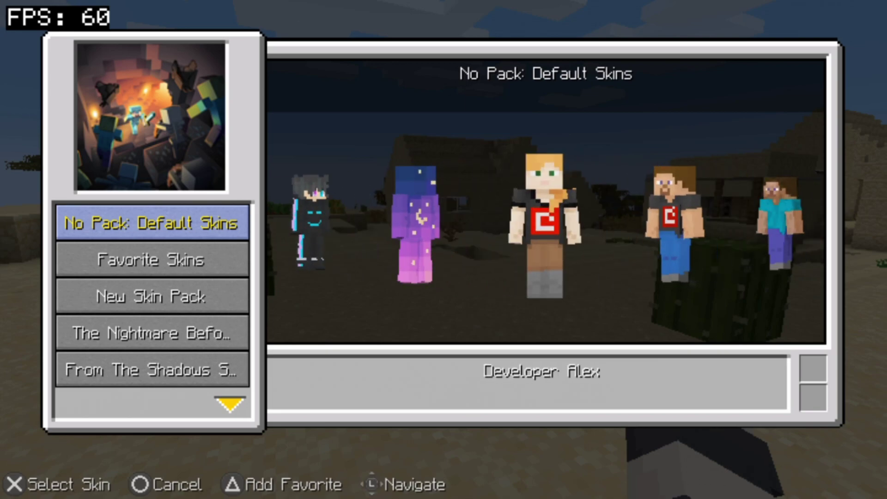
- Look through the installed skin packs from New Skin Pack down to AnimePack Made By Ultra
{"action": "key", "text": "Down"}
{"action": "key", "text": "Down"}
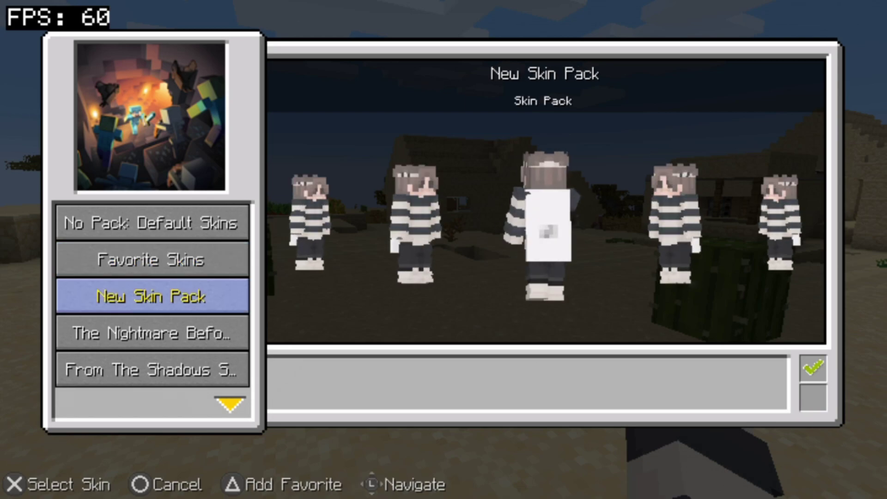
{"action": "key", "text": "Down"}
{"action": "key", "text": "Down"}
{"action": "key", "text": "Down"}
{"action": "key", "text": "Down"}
{"action": "key", "text": "Down"}
{"action": "key", "text": "Down"}
{"action": "key", "text": "Down"}
{"action": "key", "text": "Up"}
{"action": "key", "text": "Up"}
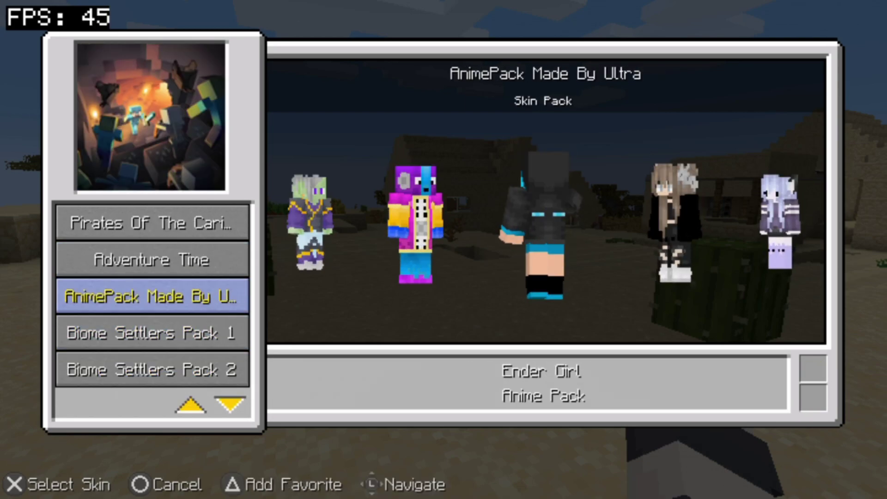
- Look through the packs down to Doctor Who Skins Volume I, examine the Cummunity Skins 3.5 skins, and leave the skin selection
{"action": "key", "text": "Down"}
{"action": "key", "text": "Down"}
{"action": "key", "text": "Down"}
{"action": "key", "text": "Down"}
{"action": "key", "text": "Down"}
{"action": "key", "text": "Down"}
{"action": "key", "text": "Down"}
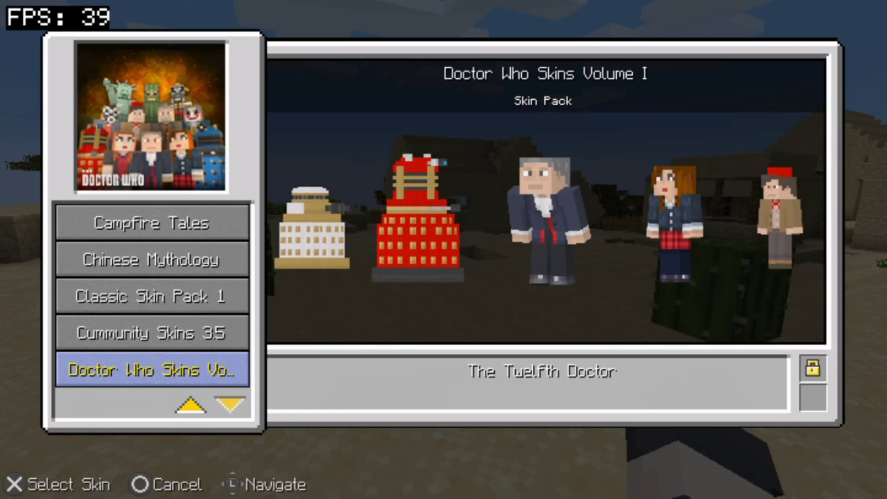
{"action": "key", "text": "Up"}
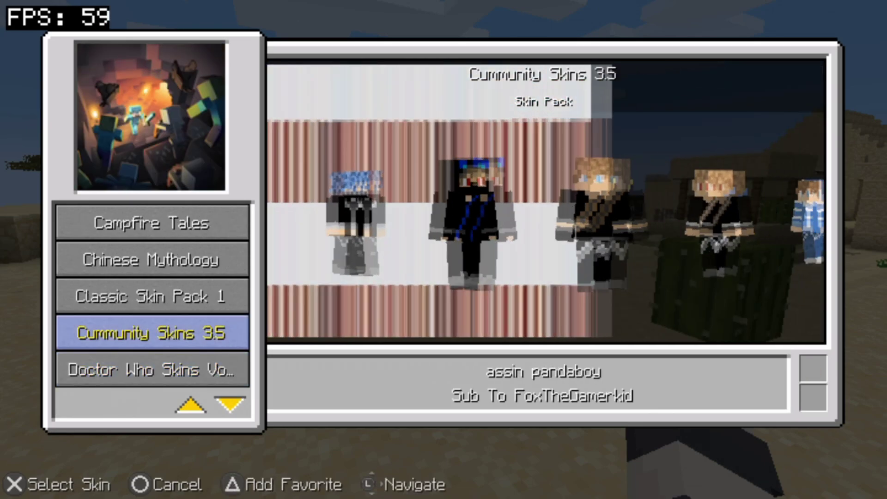
{"action": "key", "text": "Right"}
{"action": "key", "text": "Right"}
{"action": "key", "text": "Right"}
{"action": "key", "text": "Escape"}
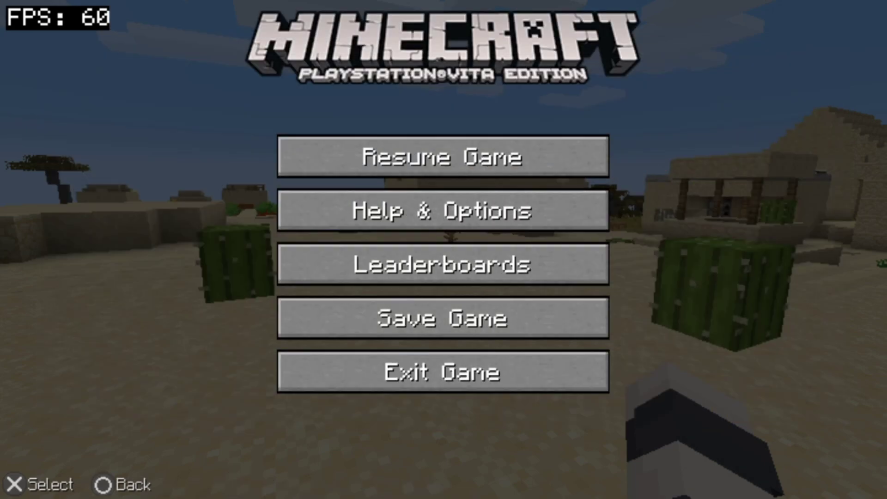
{"action": "key", "text": "Escape"}
- Leave the running game for its start page on the PS Vita home screen
{"action": "key", "text": "Home"}
{"action": "key", "text": "Left"}
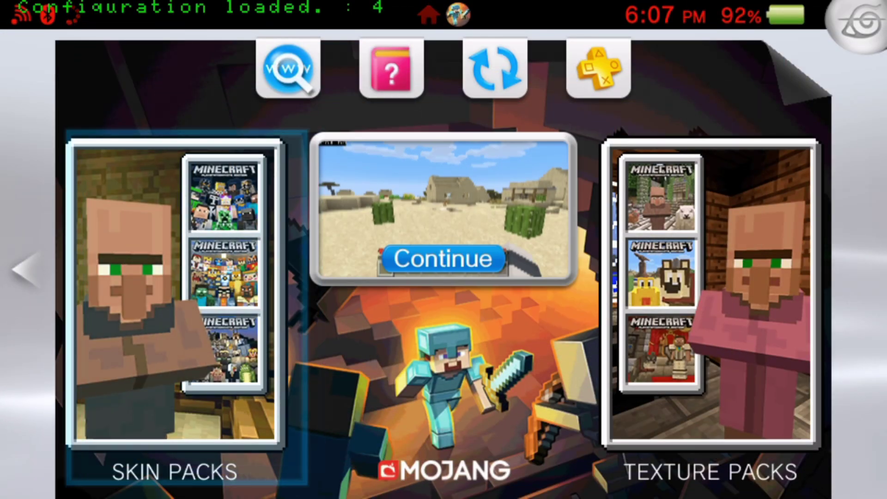
{"action": "key", "text": "Right"}
{"action": "key", "text": "Up"}
{"action": "key", "text": "Down"}
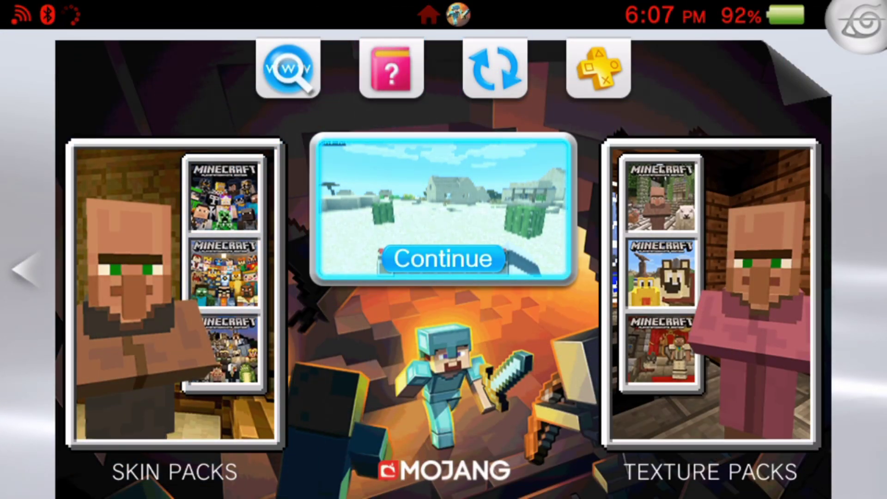
{"action": "key", "text": "Escape"}
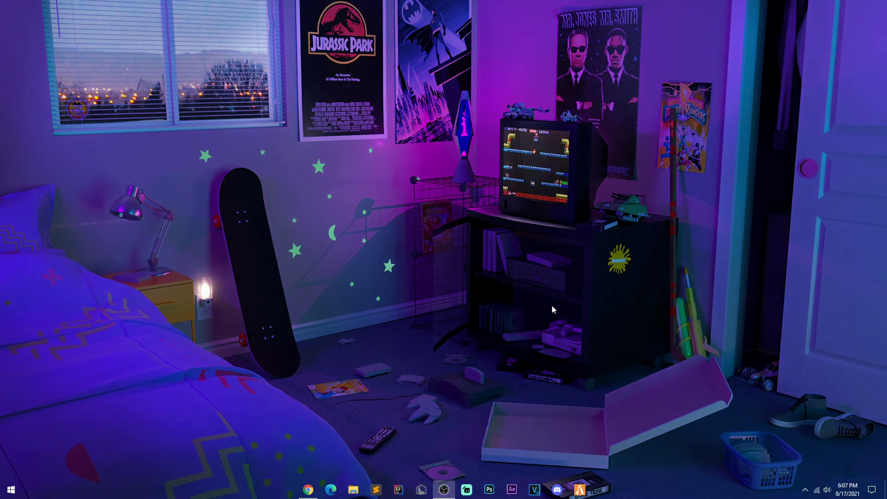
- Switch to Chrome on the PC, open the PCK Studio page on pckstudio.tk, and find its download section
{"action": "key", "text": "super"}
{"action": "key", "text": "super"}
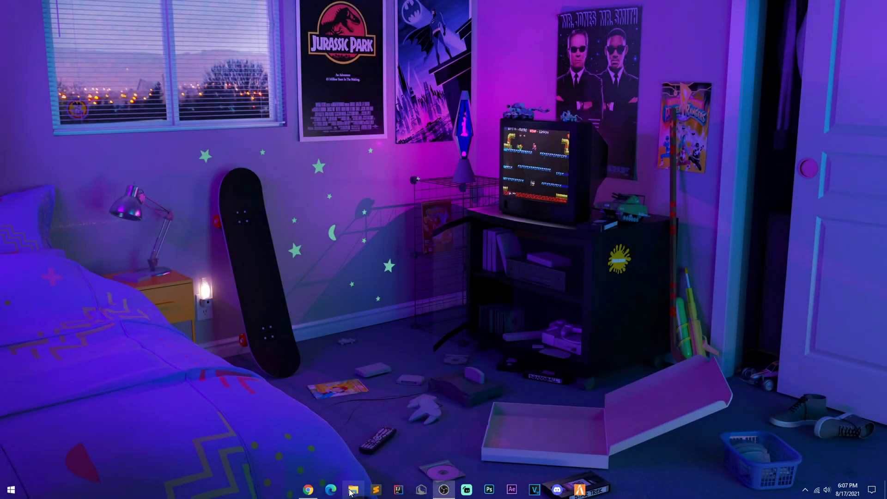
{"action": "left_click", "coordinate": [308, 489]}
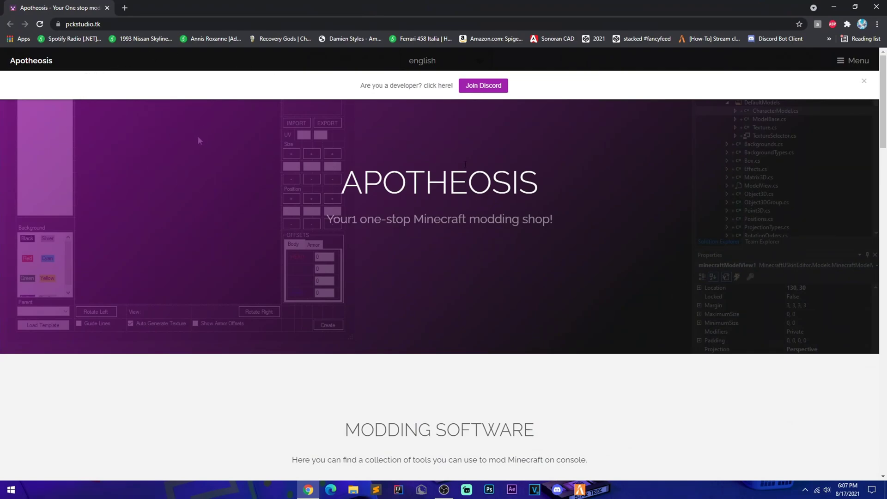
{"action": "scroll", "coordinate": [465, 164], "scroll_direction": "down", "scroll_amount": 6}
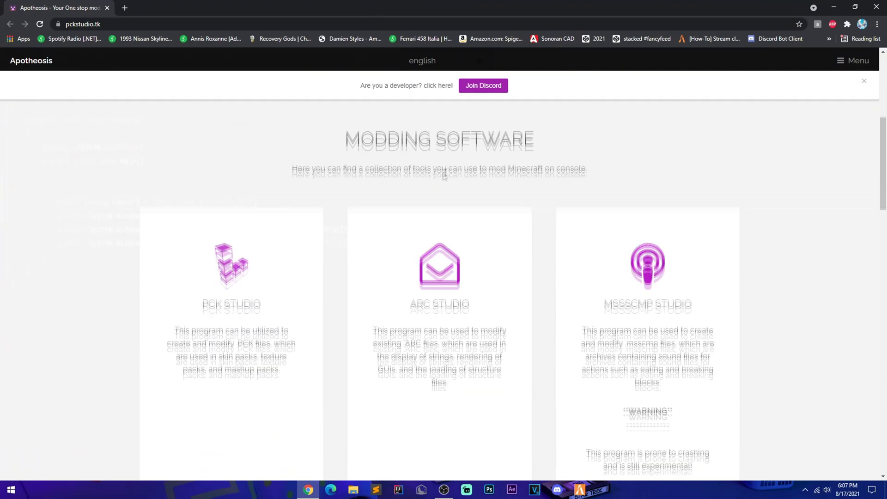
{"action": "left_click", "coordinate": [255, 200]}
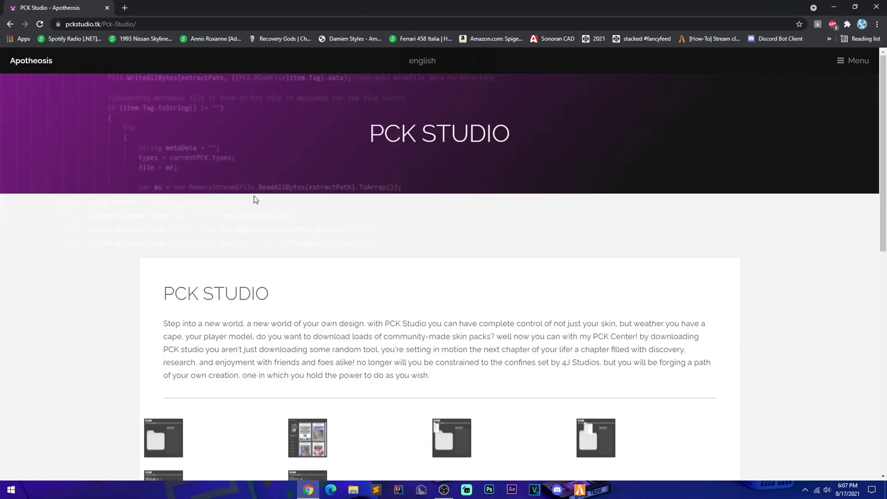
{"action": "scroll", "coordinate": [432, 234], "scroll_direction": "down", "scroll_amount": 15}
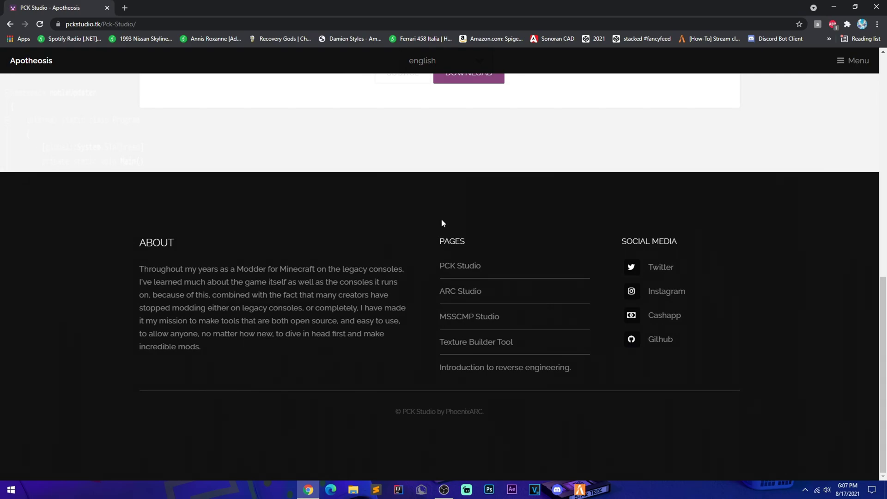
{"action": "scroll", "coordinate": [571, 277], "scroll_direction": "up", "scroll_amount": 7}
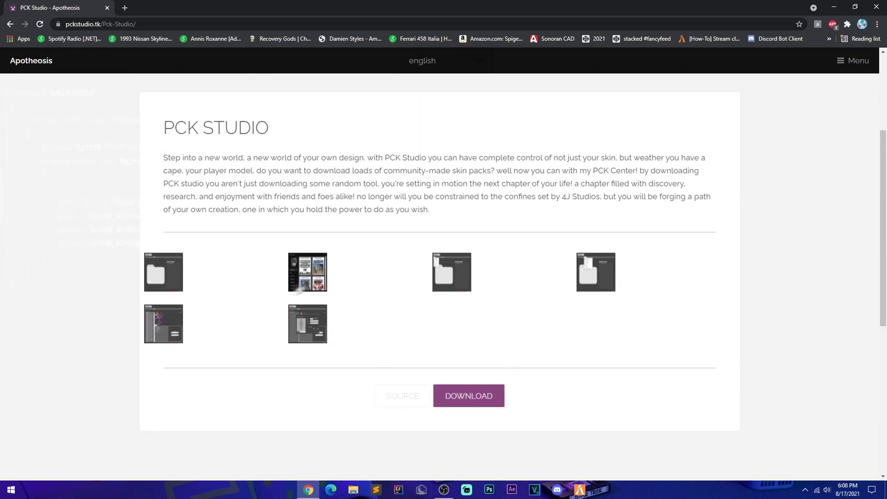
{"action": "scroll", "coordinate": [356, 353], "scroll_direction": "up", "scroll_amount": 4}
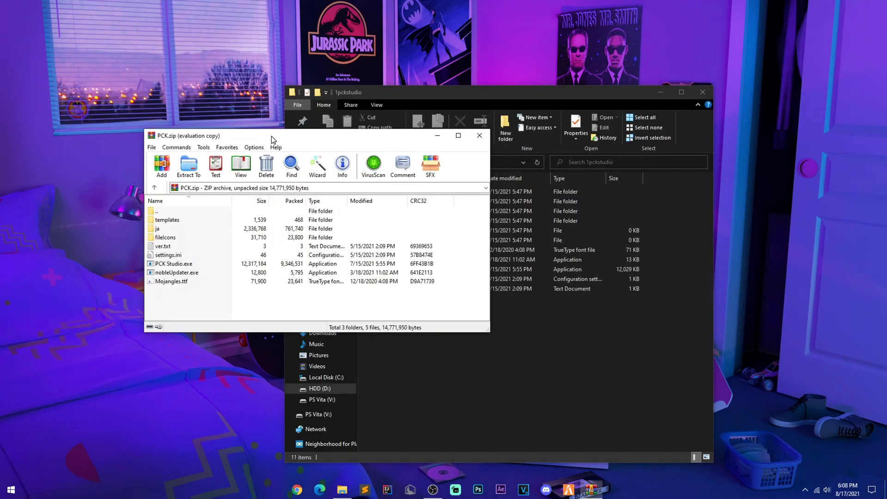
- Move the PCK.zip archive window aside and launch PCK Studio.exe from the 1pckstudio folder
{"action": "left_click_drag", "start_coordinate": [270, 136], "coordinate": [165, 109]}
{"action": "left_click", "coordinate": [416, 323]}
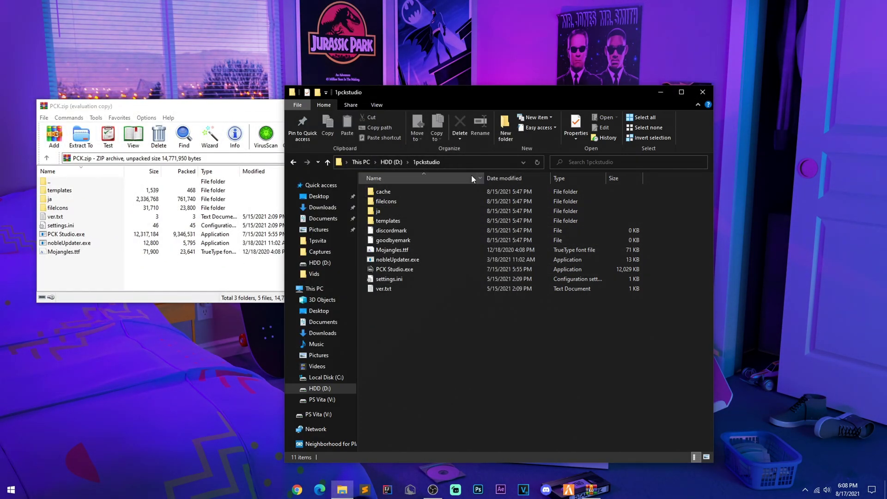
{"action": "left_click_drag", "start_coordinate": [394, 269], "coordinate": [360, 382]}
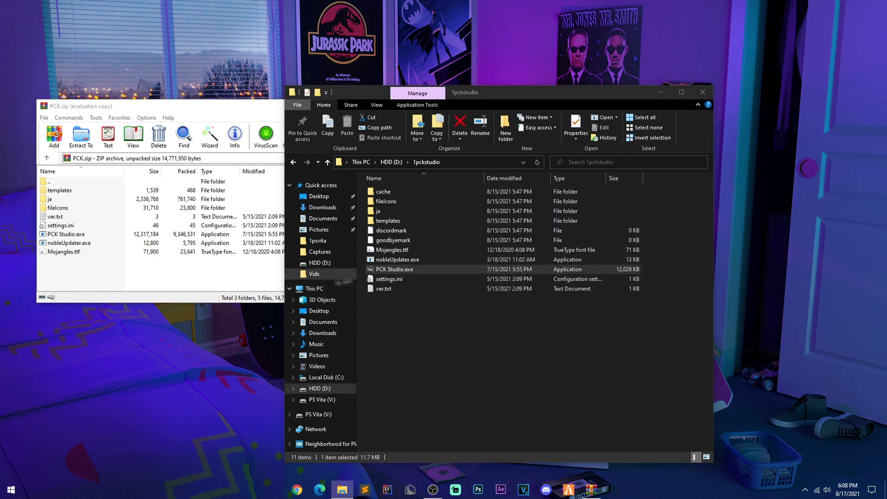
{"action": "double_click", "coordinate": [394, 269]}
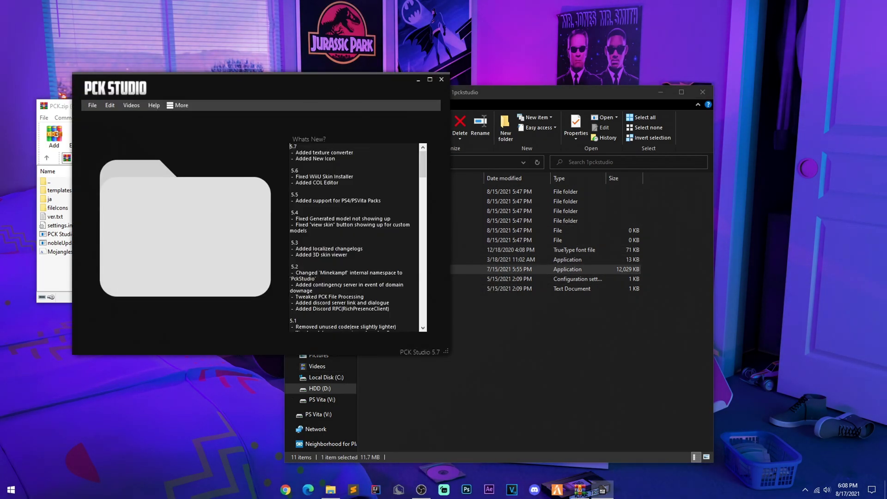
- Highlight the version 5.5 changelog entry about PS4/PSVita pack support in PCK Studio
{"action": "left_click_drag", "start_coordinate": [290, 194], "coordinate": [405, 200]}
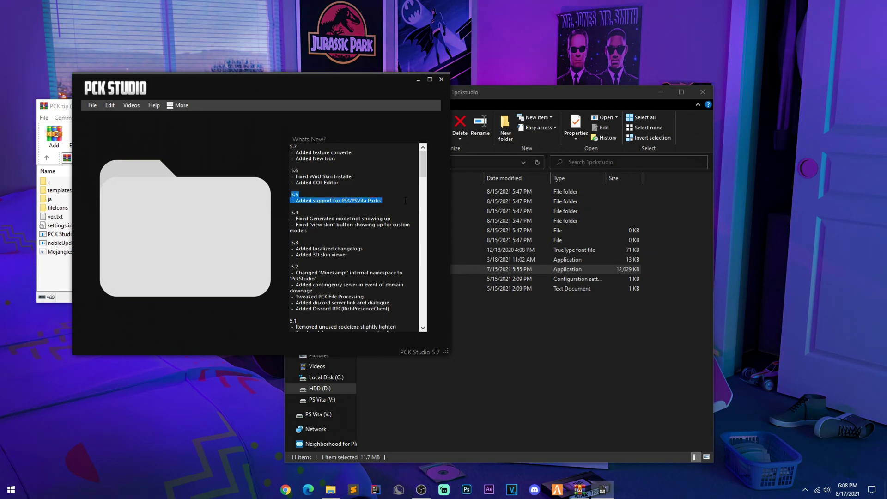
{"action": "left_click_drag", "start_coordinate": [351, 200], "coordinate": [399, 202]}
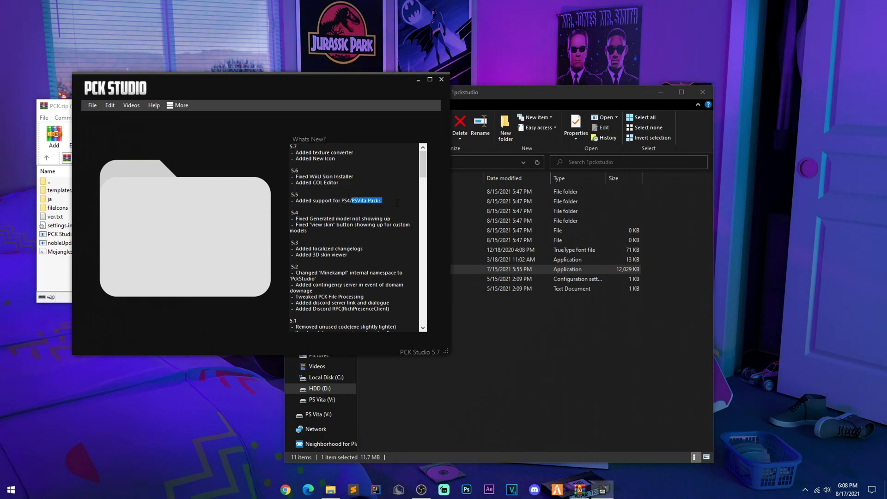
{"action": "left_click_drag", "start_coordinate": [334, 201], "coordinate": [356, 201]}
{"action": "left_click", "coordinate": [355, 201]}
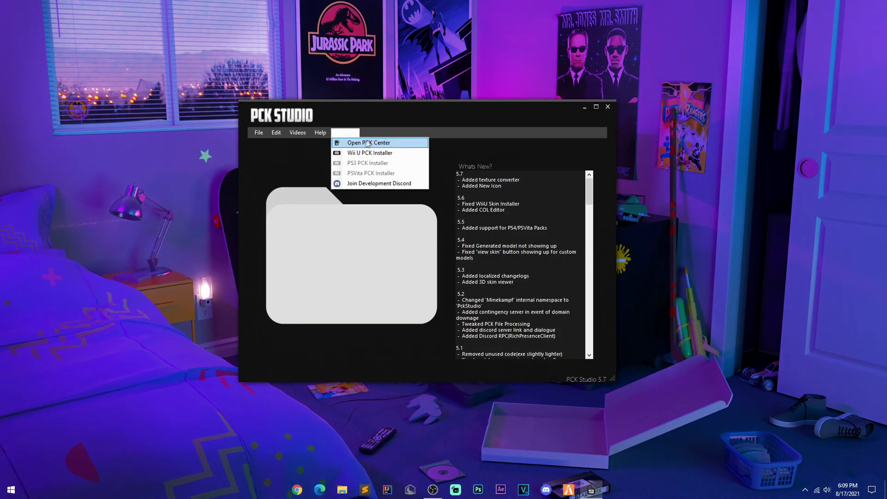
- Create a new, empty skin pack in PCK Studio
{"action": "left_click", "coordinate": [296, 156]}
{"action": "left_click", "coordinate": [260, 132]}
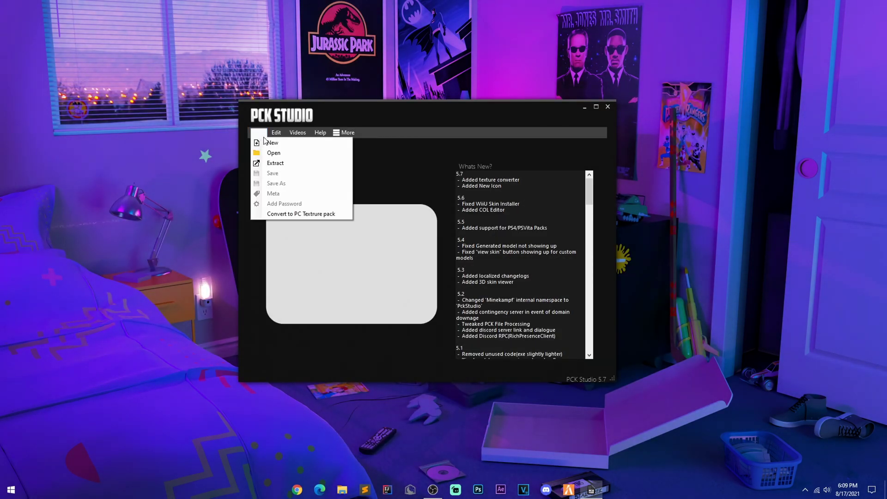
{"action": "left_click", "coordinate": [265, 143]}
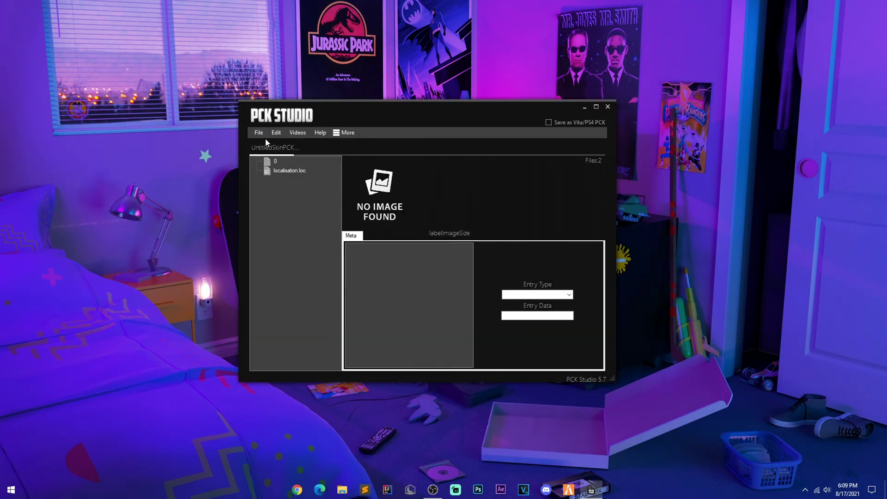
- Set the PACKID entry data of item 0 in the new pack to 8568
{"action": "left_click", "coordinate": [282, 160]}
{"action": "left_click", "coordinate": [366, 261]}
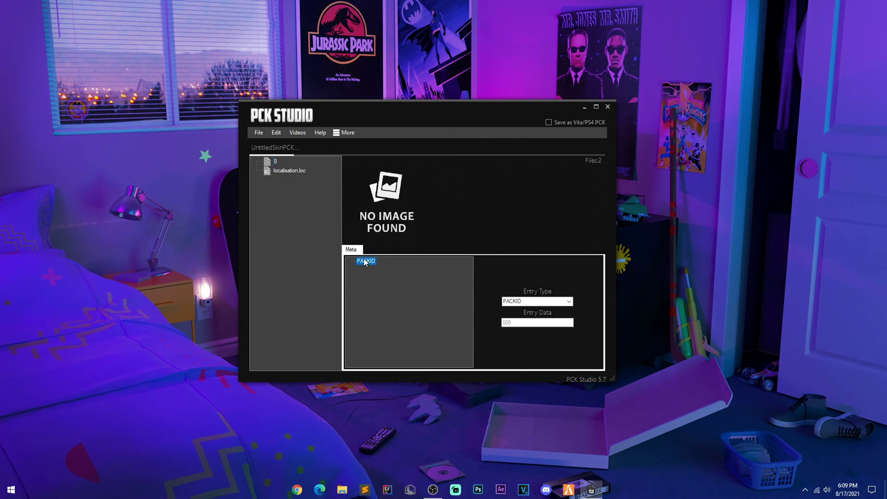
{"action": "left_click", "coordinate": [516, 322]}
{"action": "double_click", "coordinate": [506, 322]}
{"action": "type", "text": "8568"}
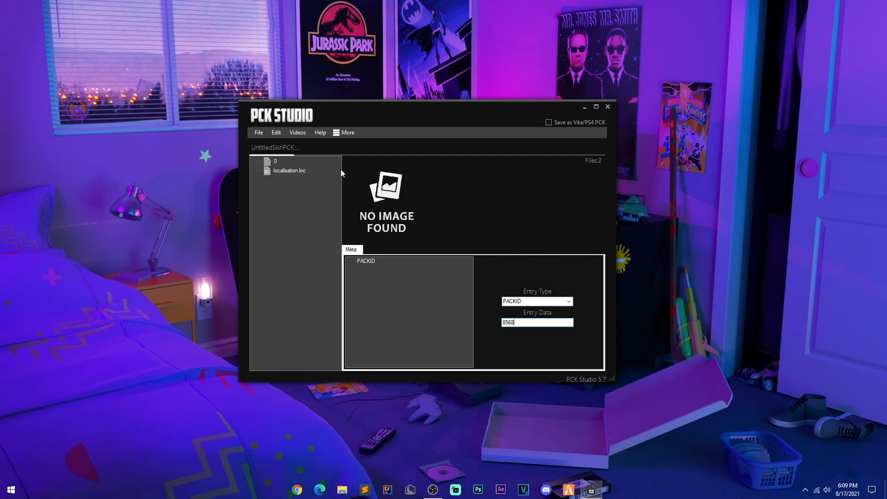
- Edit localisation.loc so the display name for every language is "Tutorial Skin Pack", and close the LOC Editor
{"action": "left_click", "coordinate": [307, 171]}
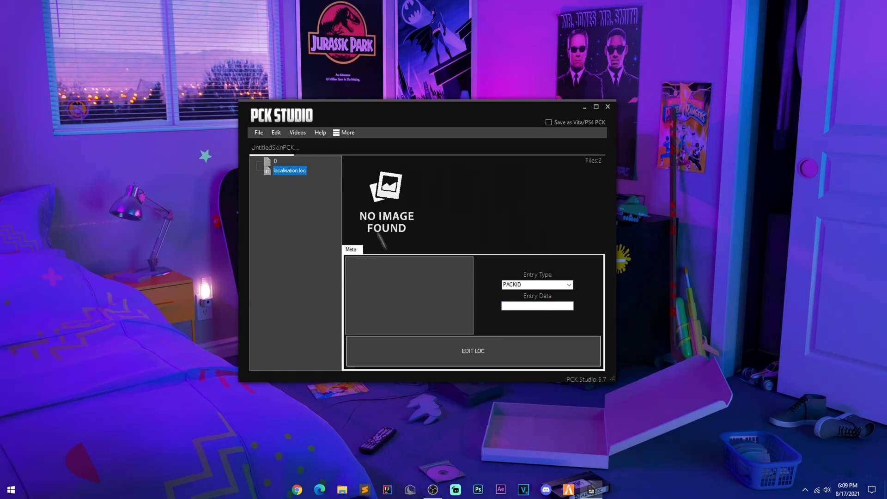
{"action": "left_click", "coordinate": [388, 363]}
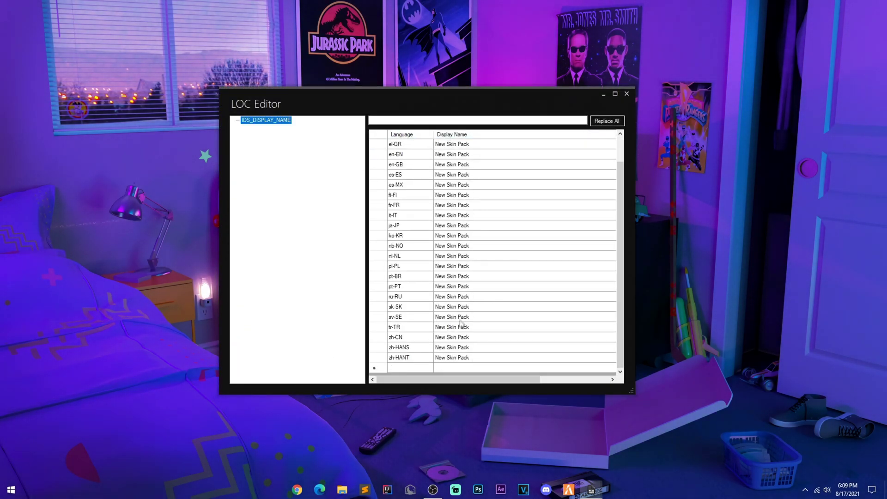
{"action": "left_click", "coordinate": [452, 184]}
{"action": "left_click", "coordinate": [477, 120]}
{"action": "type", "text": "Tutorial Skin Pack"}
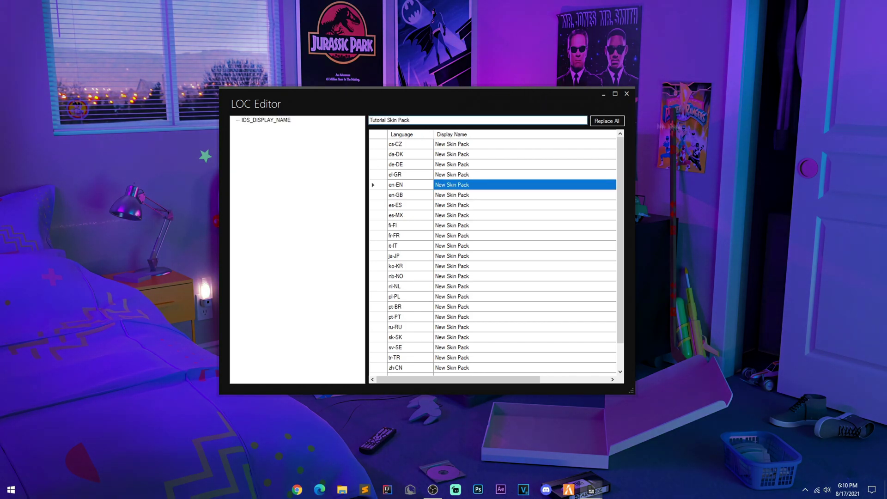
{"action": "left_click", "coordinate": [603, 121]}
{"action": "left_click_drag", "start_coordinate": [616, 173], "coordinate": [617, 248]}
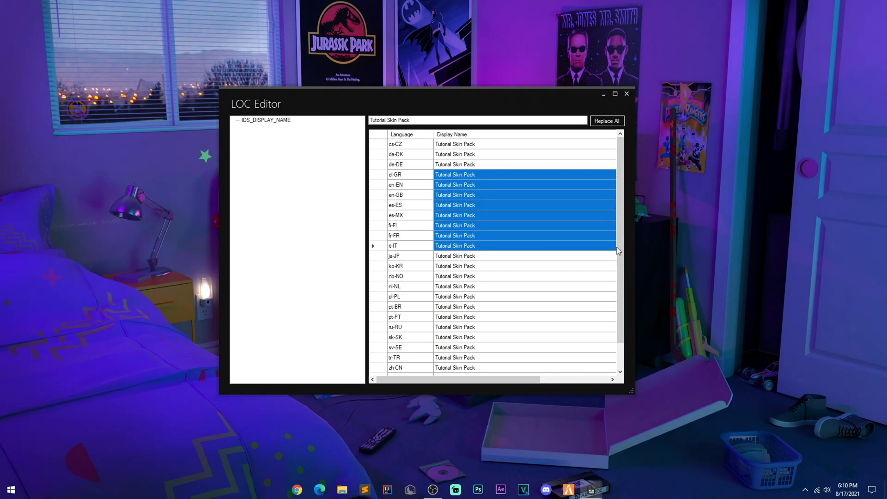
{"action": "left_click", "coordinate": [626, 94]}
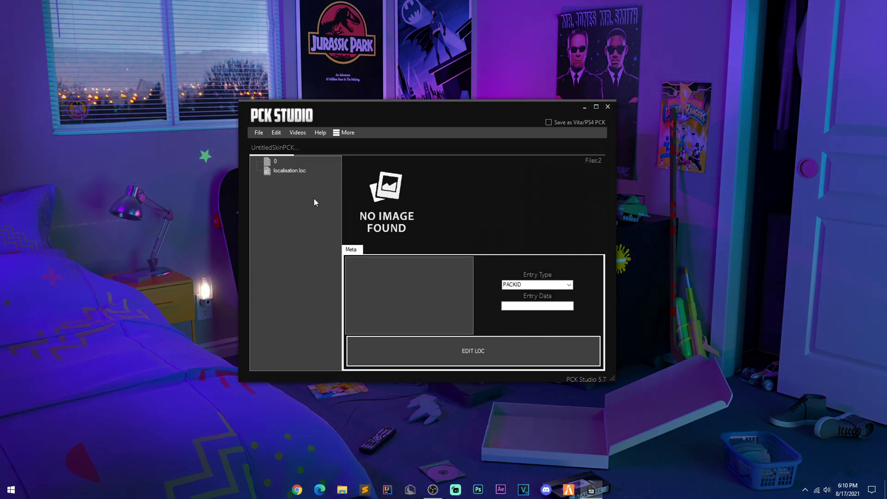
- Switch to Chrome, find the 1.14 Custom Capes Method Folder link in the video description, and extract the zip's Capes folder to drive D
{"action": "left_click", "coordinate": [298, 488]}
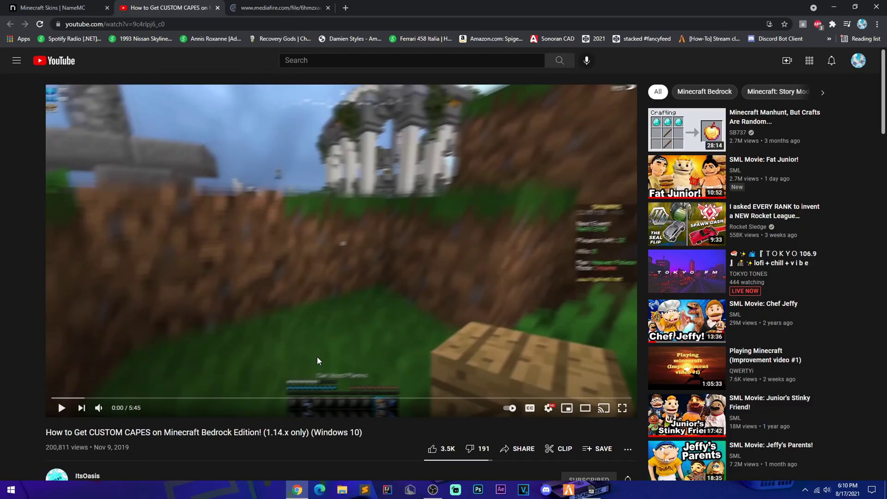
{"action": "scroll", "coordinate": [317, 358], "scroll_direction": "down", "scroll_amount": 3}
{"action": "scroll", "coordinate": [317, 359], "scroll_direction": "down", "scroll_amount": 5}
{"action": "scroll", "coordinate": [152, 235], "scroll_direction": "up", "scroll_amount": 6}
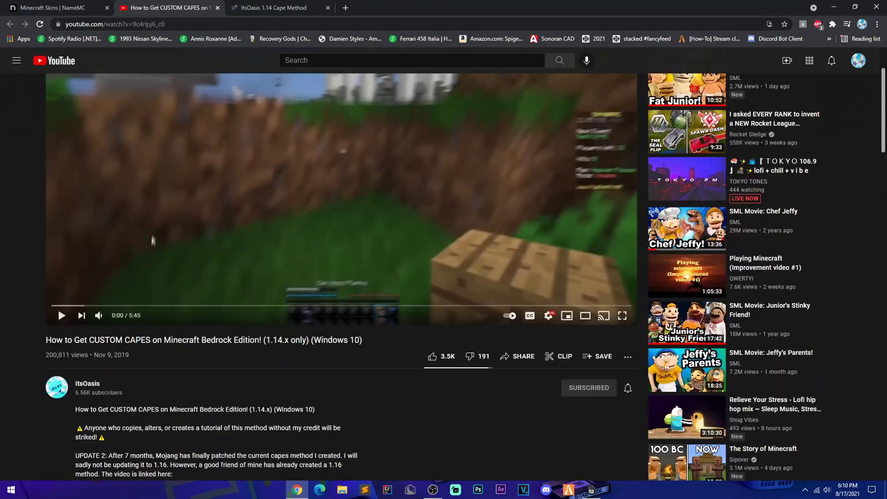
{"action": "scroll", "coordinate": [155, 236], "scroll_direction": "down", "scroll_amount": 6}
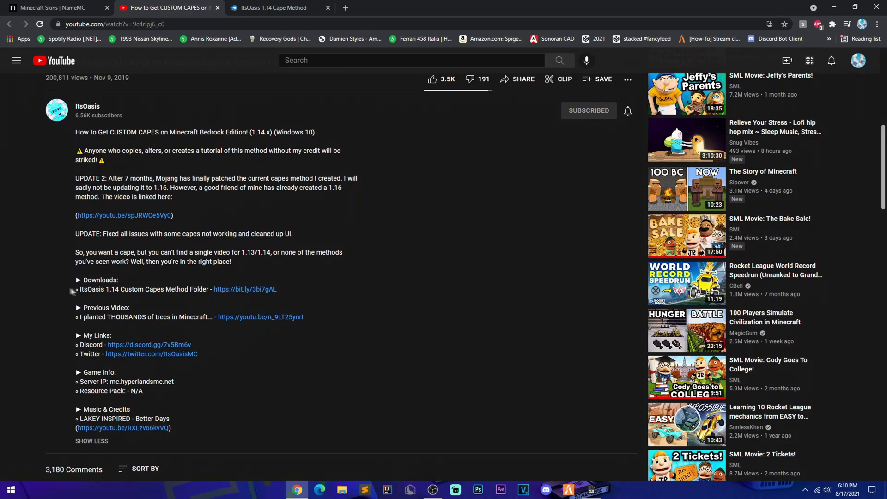
{"action": "left_click_drag", "start_coordinate": [74, 292], "coordinate": [277, 290]}
{"action": "left_click", "coordinate": [321, 289]}
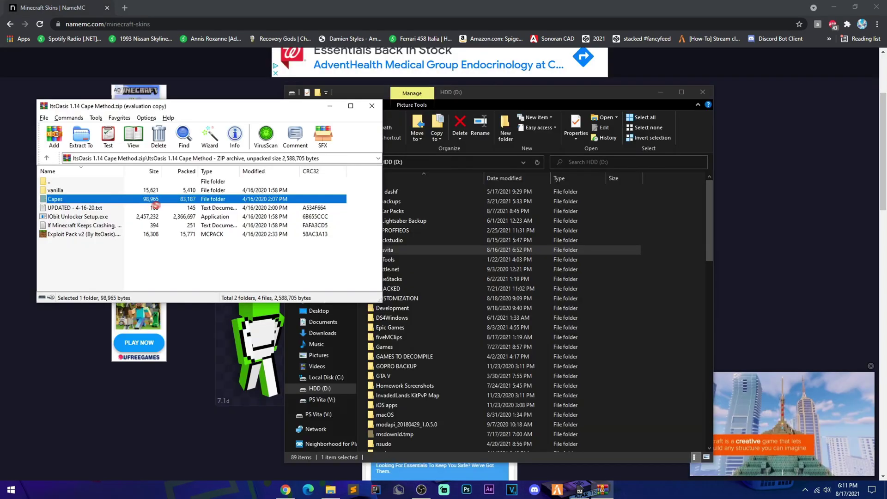
{"action": "left_click_drag", "start_coordinate": [155, 203], "coordinate": [661, 235]}
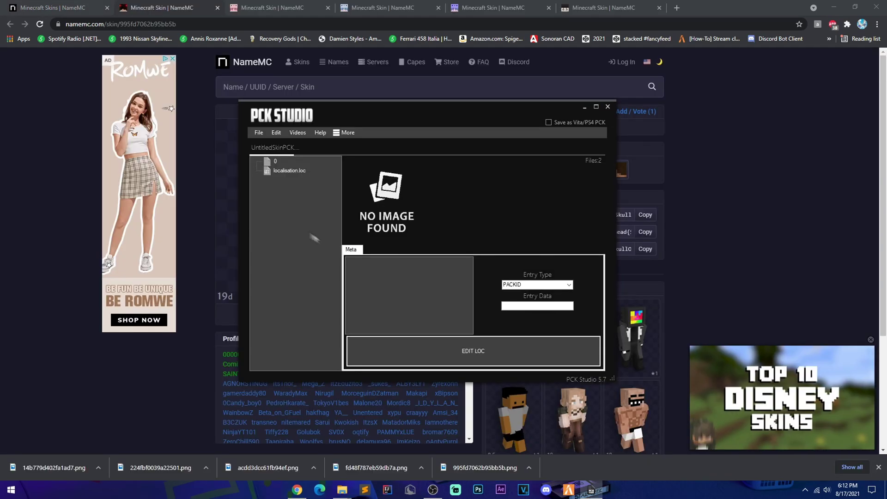
- Start a new skin in the pack with an auto-generated skin ID and the skin name "forgoted"
{"action": "right_click", "coordinate": [293, 229]}
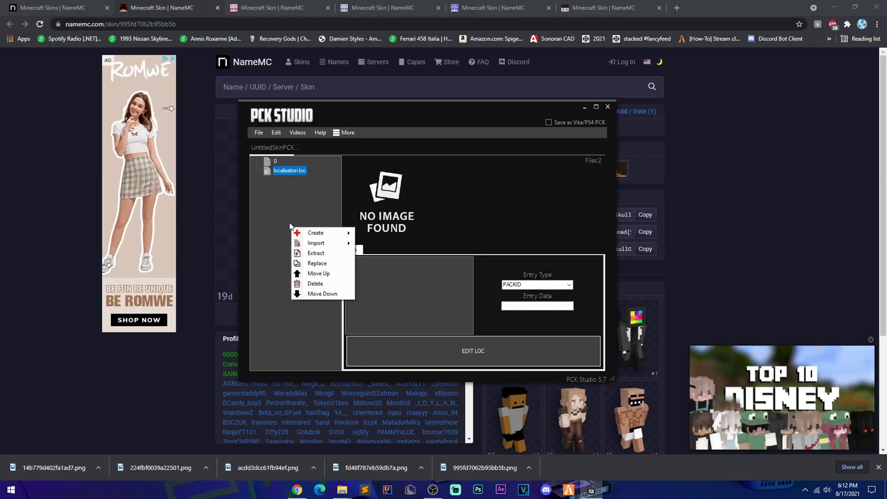
{"action": "mouse_move", "coordinate": [306, 233]}
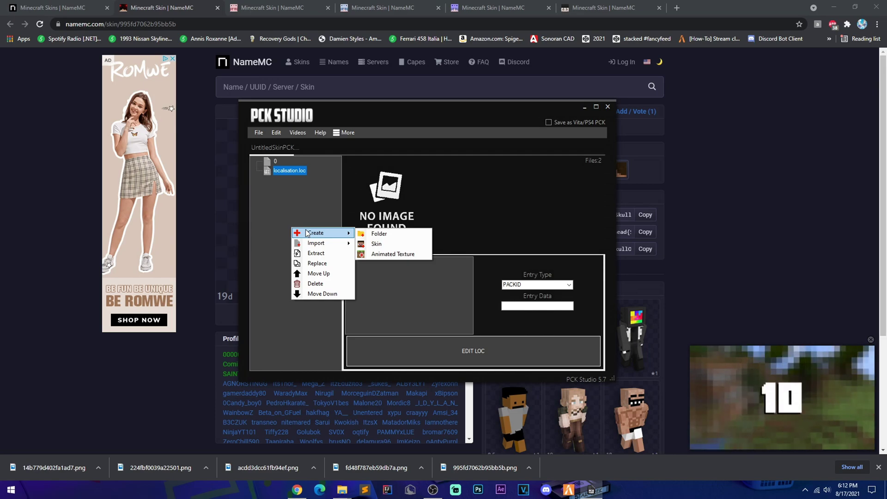
{"action": "left_click", "coordinate": [377, 244]}
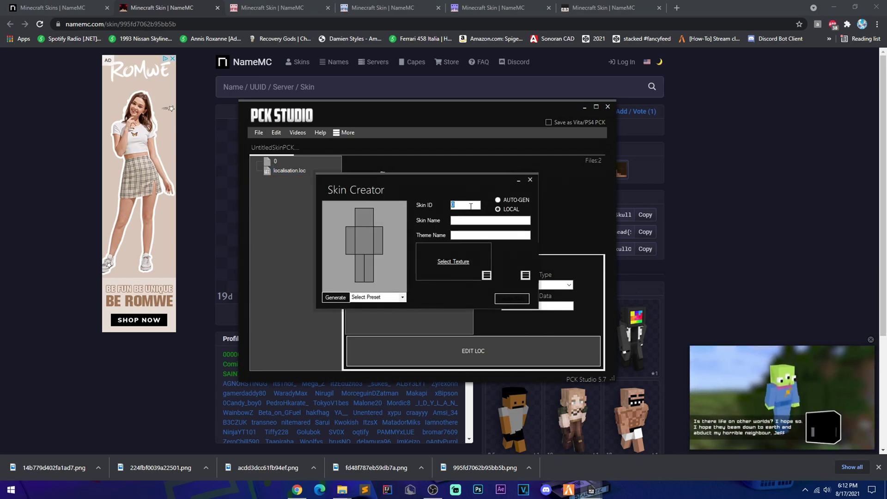
{"action": "left_click", "coordinate": [501, 201]}
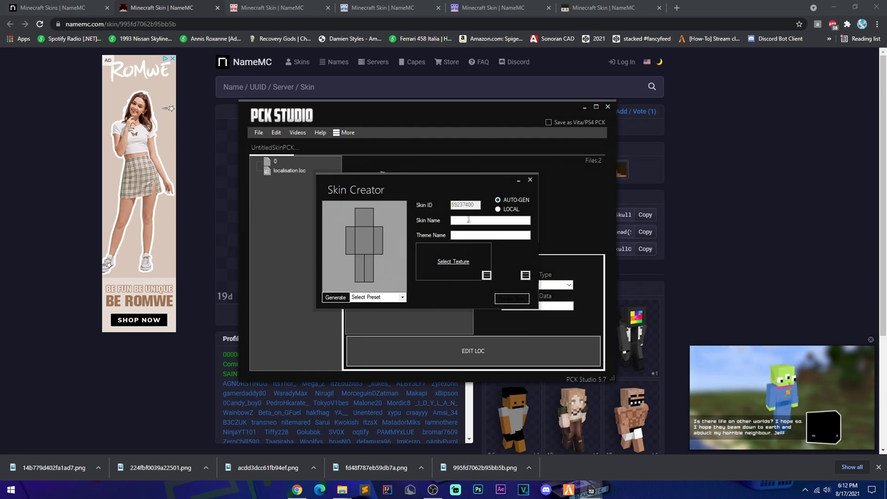
{"action": "type", "text": "forgoted"}
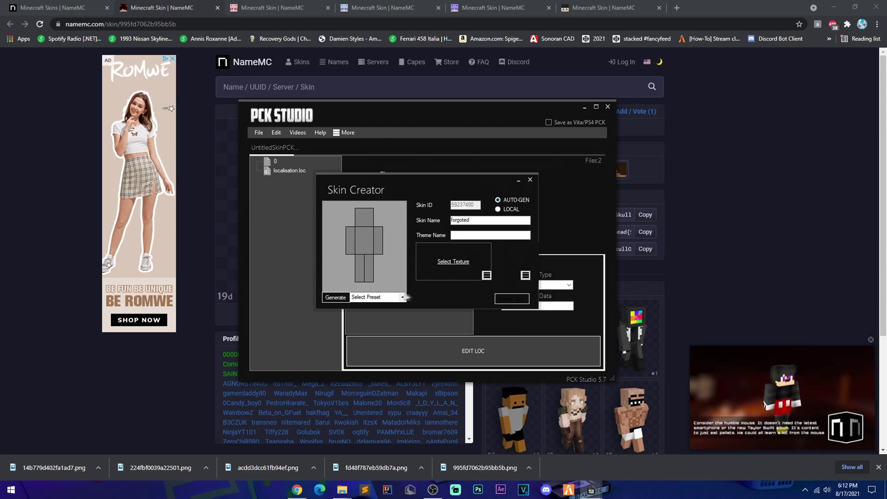
- Load c6a4fa551662406c (2).png as the skin's texture and choose the Alex (64x64) preset
{"action": "left_click", "coordinate": [485, 276]}
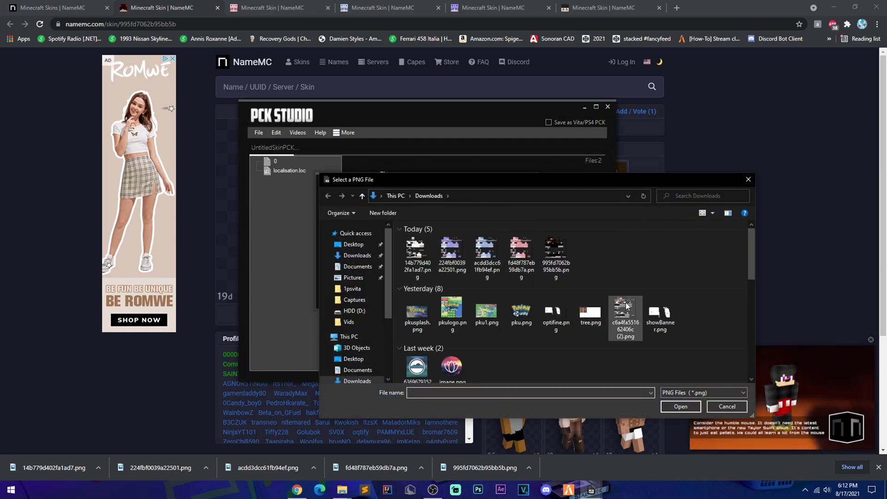
{"action": "left_click", "coordinate": [627, 313]}
{"action": "double_click", "coordinate": [626, 313]}
{"action": "left_click", "coordinate": [451, 273]}
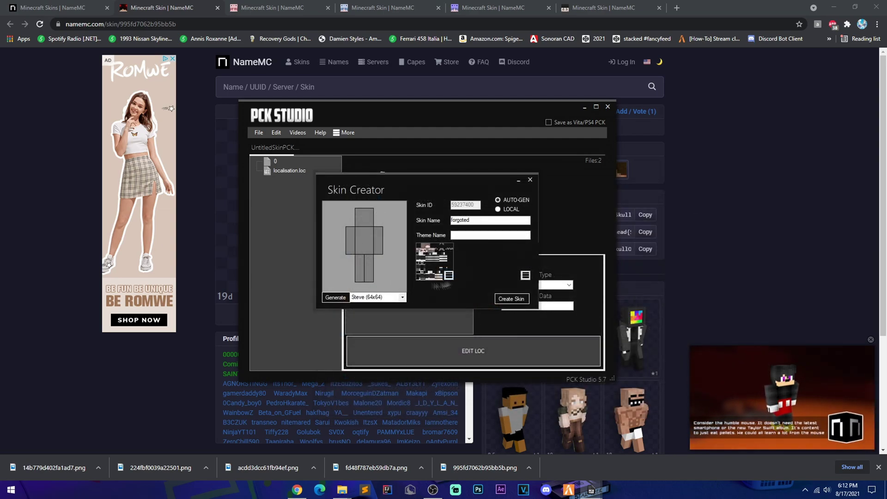
{"action": "left_click", "coordinate": [405, 300]}
{"action": "left_click", "coordinate": [383, 309]}
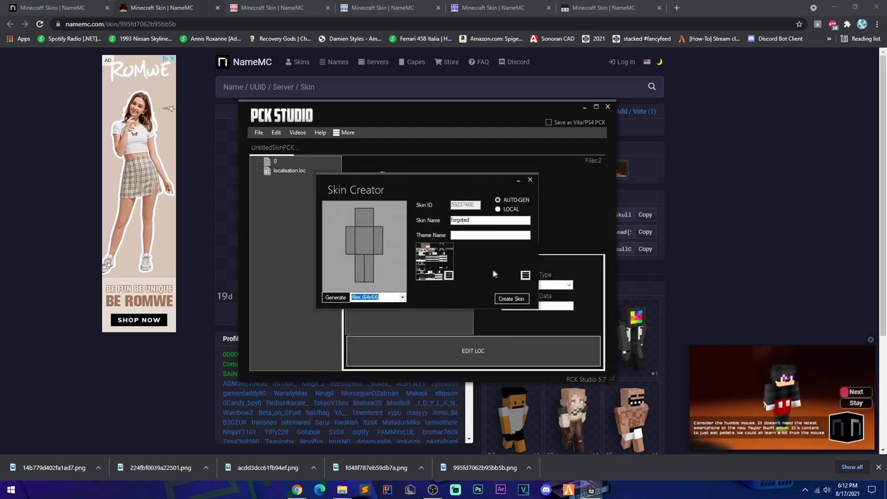
- Add a cape image to the skin, create the skin, and select its new cape and skin files in the pack
{"action": "left_click", "coordinate": [524, 278]}
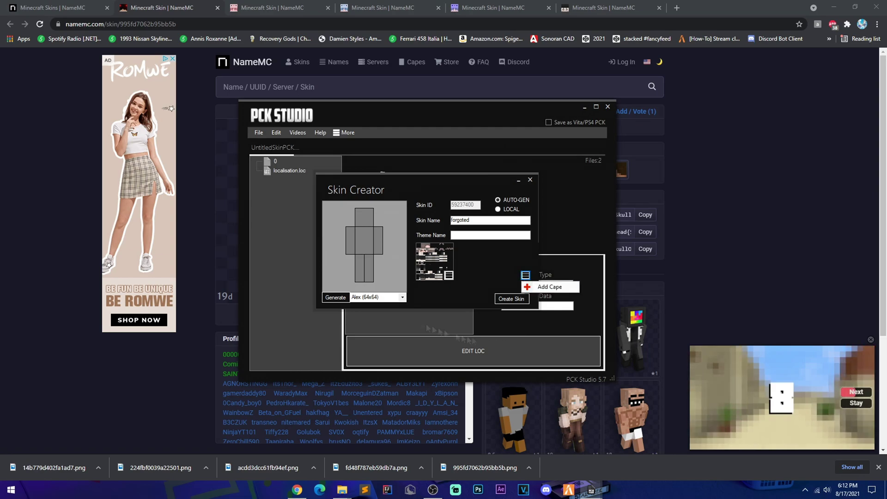
{"action": "left_click", "coordinate": [545, 286]}
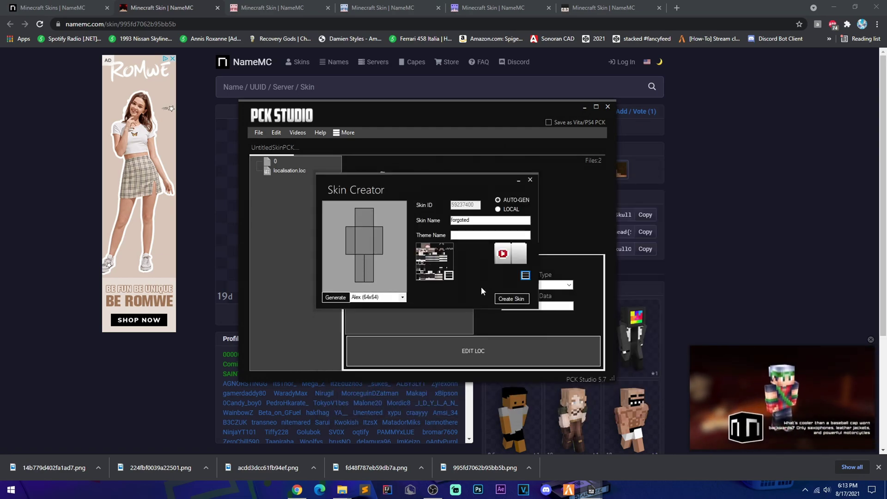
{"action": "left_click", "coordinate": [508, 300]}
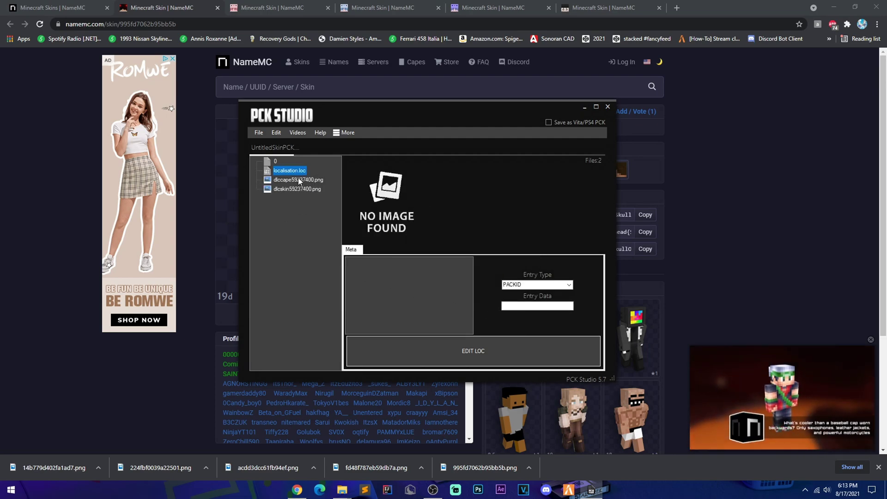
{"action": "left_click", "coordinate": [298, 179]}
{"action": "left_click", "coordinate": [301, 189]}
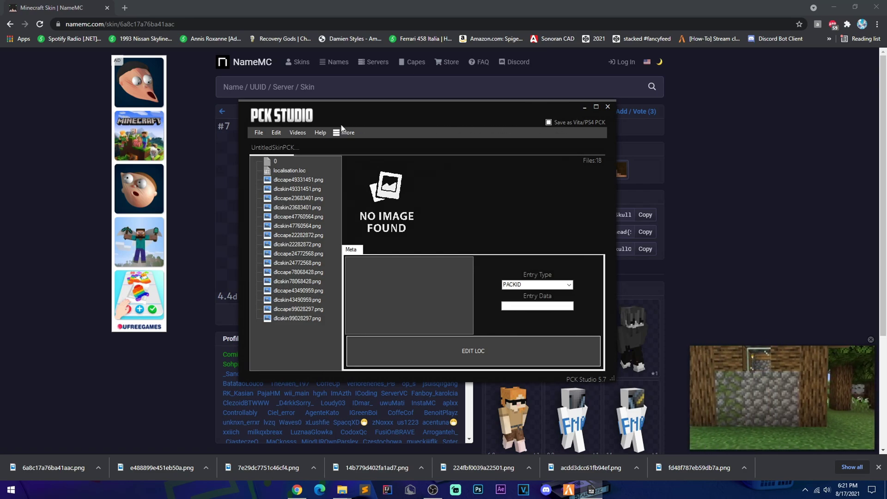
- Save the finished pack in the Downloads folder as a PCK file named "tutorial"
{"action": "left_click", "coordinate": [259, 133]}
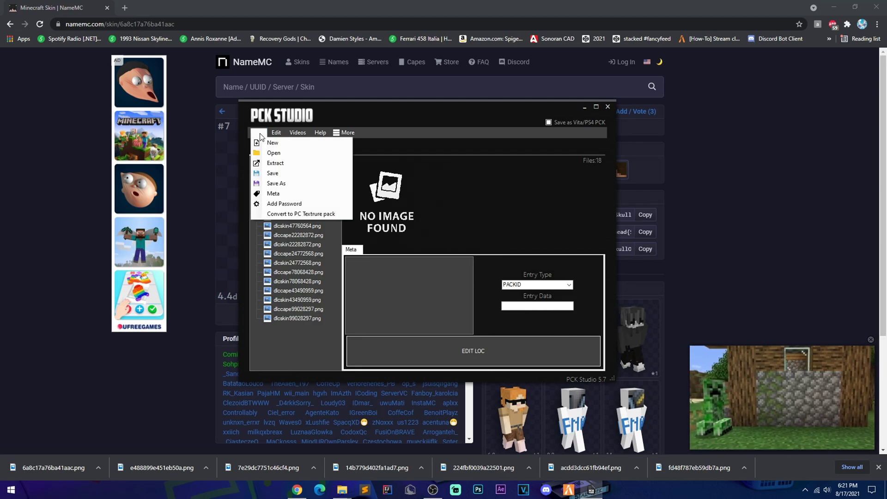
{"action": "left_click", "coordinate": [284, 184]}
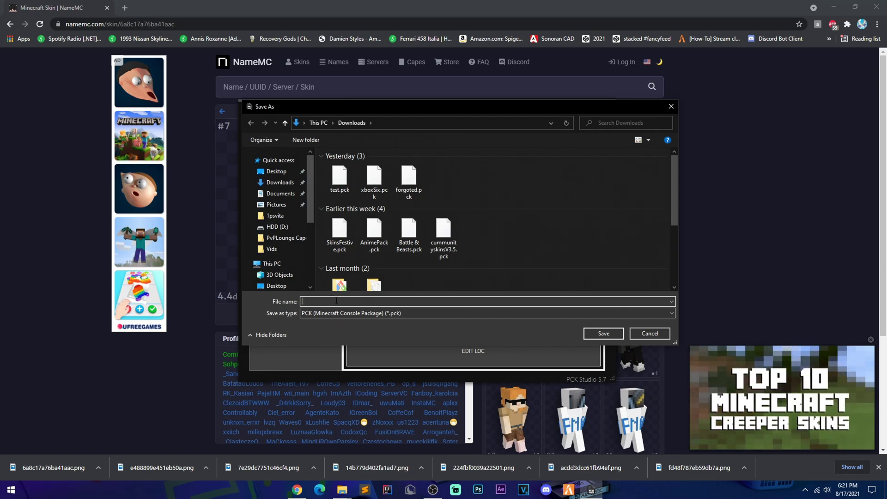
{"action": "type", "text": "tutorial"}
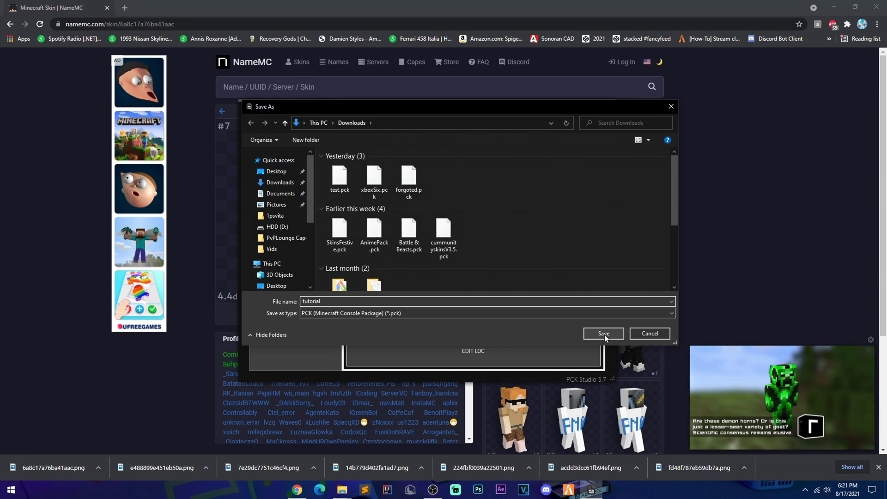
{"action": "left_click", "coordinate": [604, 335]}
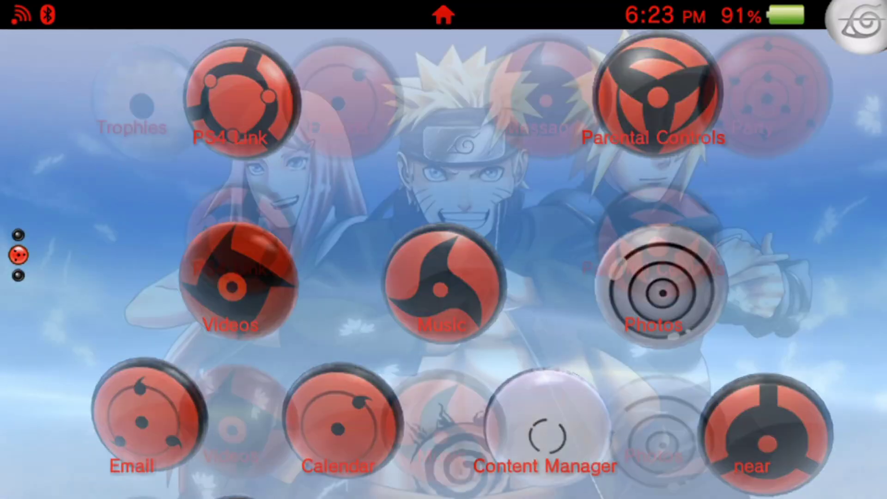
- Go to the Henkaku folder on the PS Vita home screen and launch VitaShell
{"action": "scroll", "coordinate": [444, 263], "scroll_direction": "down", "scroll_amount": 2}
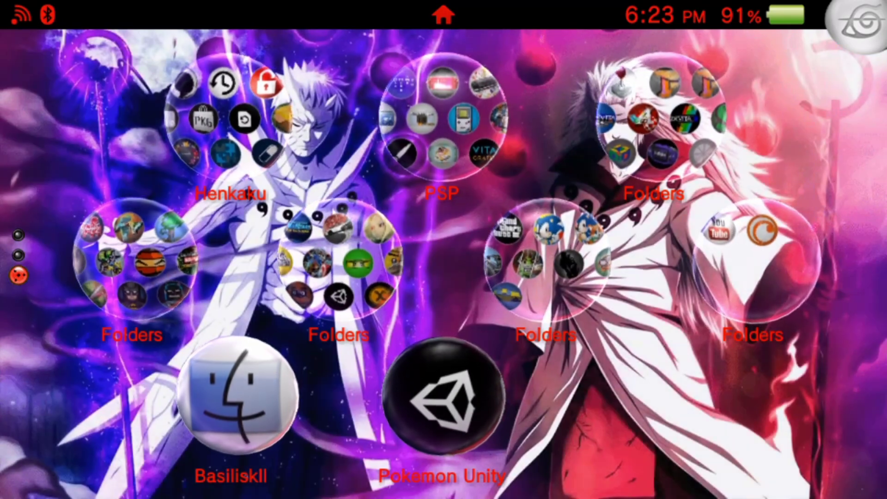
{"action": "left_click", "coordinate": [229, 117]}
{"action": "left_click", "coordinate": [168, 281]}
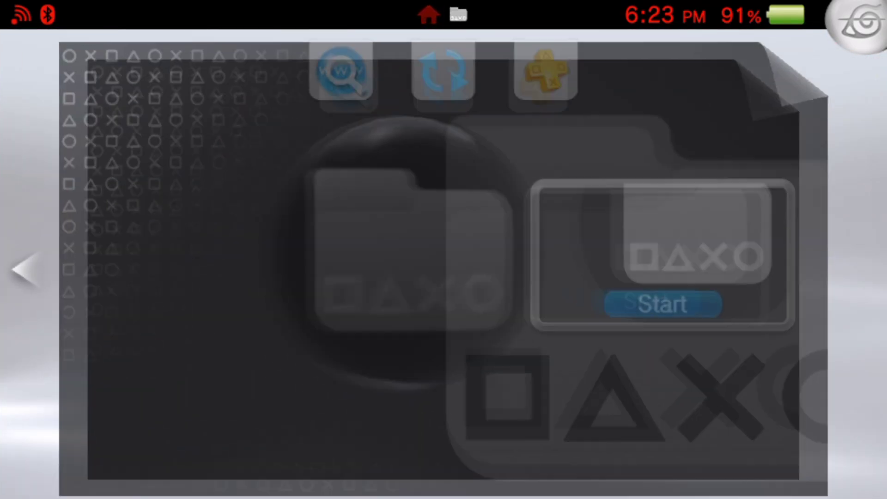
- Open the rePatch folder in ux0:
{"action": "key", "text": "Up"}
{"action": "key", "text": "Up"}
{"action": "key", "text": "Up"}
{"action": "key", "text": "Up"}
{"action": "key", "text": "Up"}
{"action": "key", "text": "Up"}
{"action": "key", "text": "Up"}
{"action": "key", "text": "Up"}
{"action": "key", "text": "Up"}
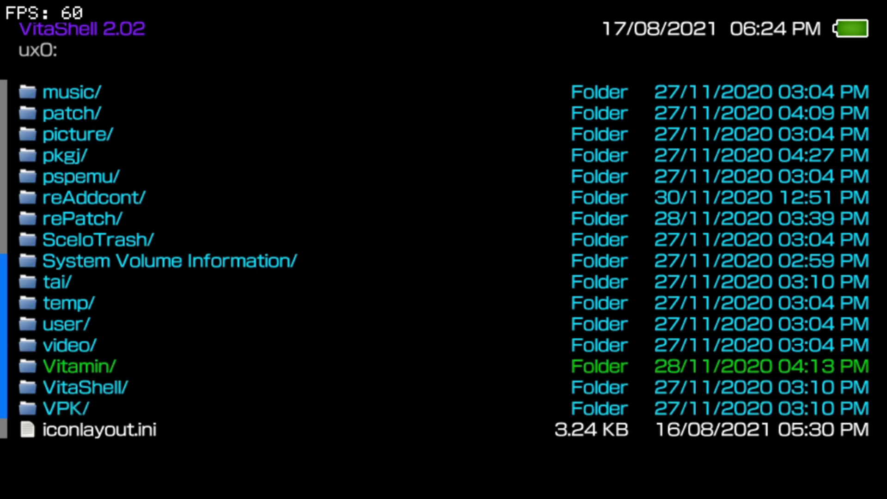
{"action": "key", "text": "Return"}
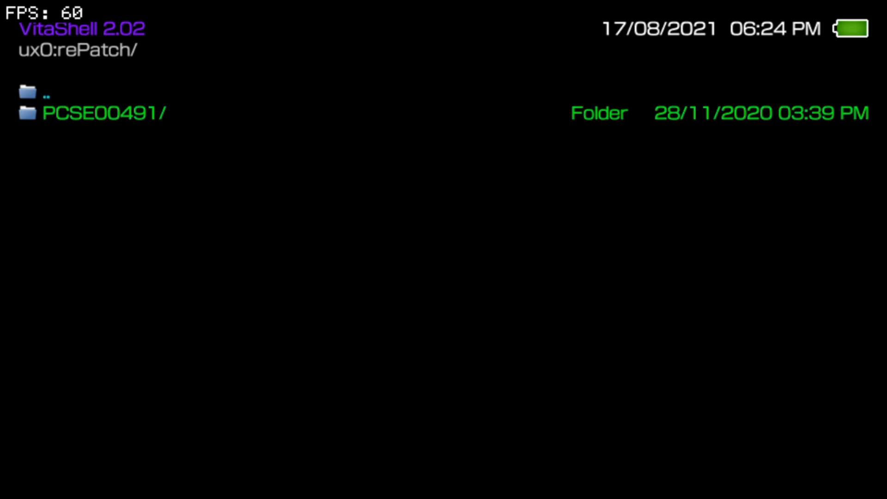
{"action": "key", "text": "v"}
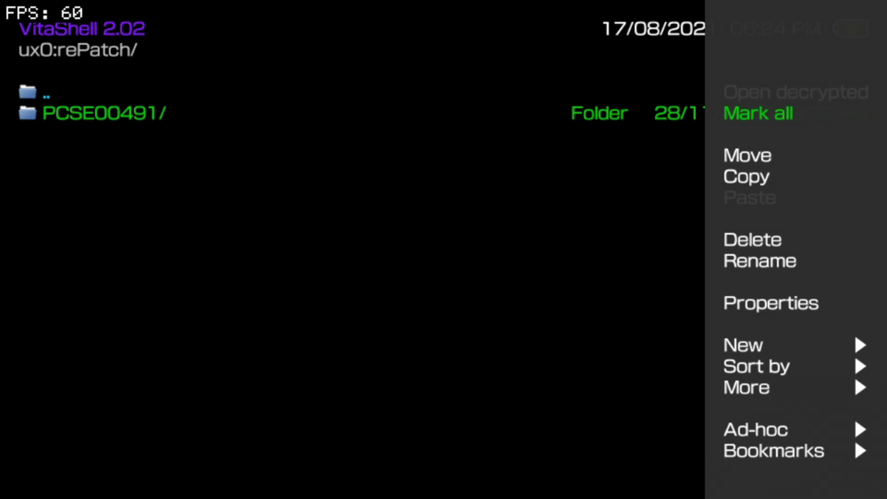
{"action": "key", "text": "Down"}
{"action": "key", "text": "Down"}
{"action": "key", "text": "Down"}
{"action": "key", "text": "Down"}
{"action": "key", "text": "Down"}
{"action": "key", "text": "Escape"}
- Open the DLC folder inside PCSE00491/PSVita
{"action": "key", "text": "Return"}
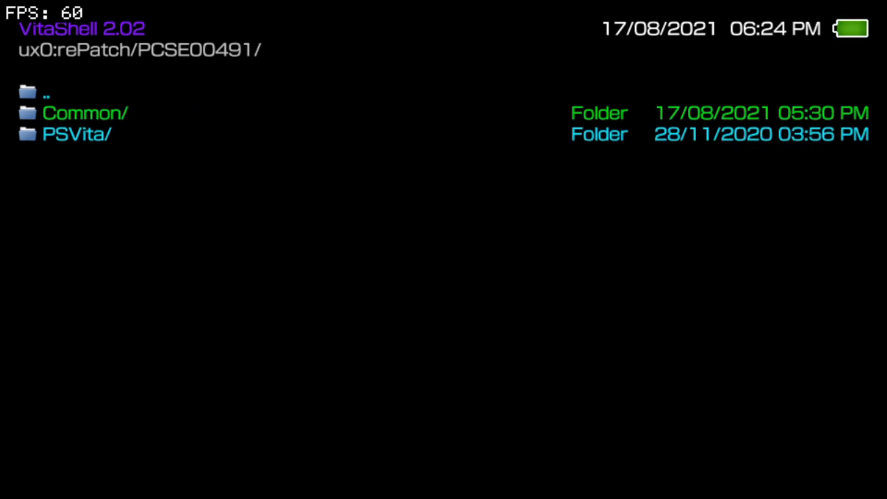
{"action": "key", "text": "Down"}
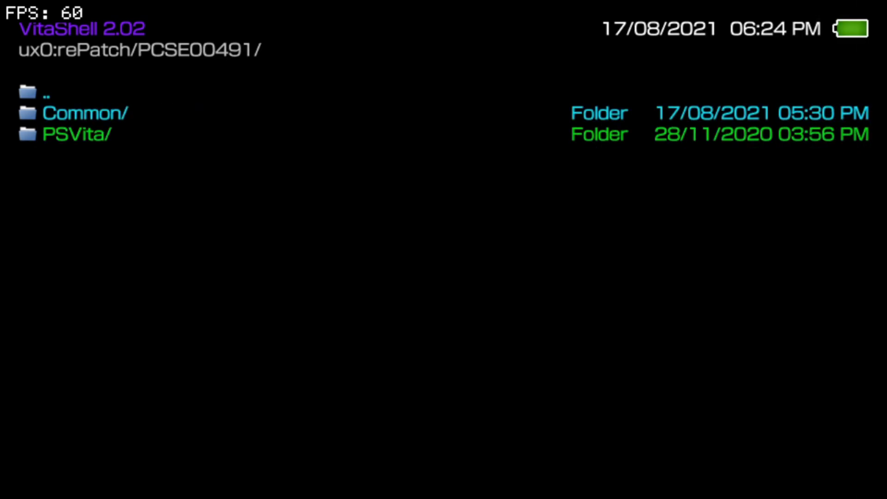
{"action": "key", "text": "Down"}
{"action": "key", "text": "Return"}
{"action": "key", "text": "Up"}
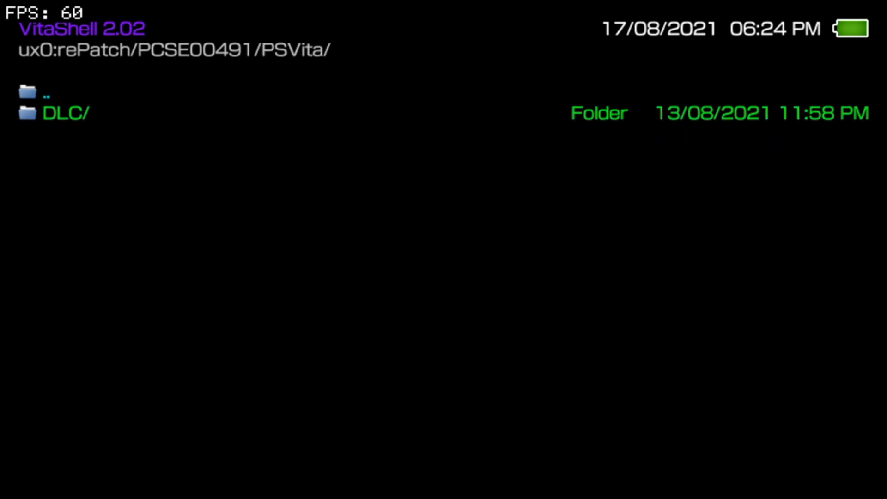
{"action": "key", "text": "Return"}
- Look through the skin pack folders in the rePatch DLC folder
{"action": "key", "text": "Down"}
{"action": "key", "text": "Down"}
{"action": "key", "text": "Down"}
{"action": "key", "text": "Down"}
{"action": "key", "text": "Down"}
{"action": "key", "text": "Up"}
{"action": "key", "text": "Up"}
{"action": "key", "text": "Up"}
{"action": "key", "text": "Up"}
{"action": "key", "text": "Up"}
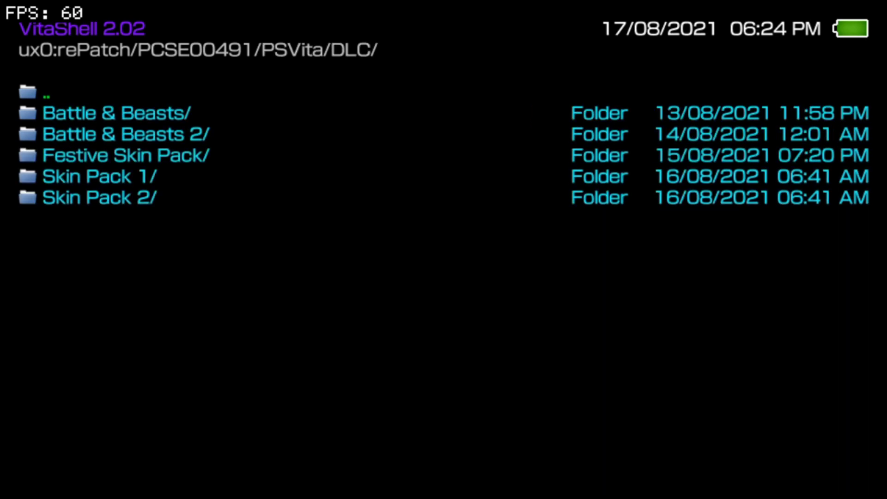
{"action": "key", "text": "Down"}
{"action": "key", "text": "Down"}
{"action": "key", "text": "Down"}
{"action": "key", "text": "Down"}
{"action": "key", "text": "Down"}
{"action": "key", "text": "Up"}
{"action": "key", "text": "Up"}
{"action": "key", "text": "Up"}
{"action": "key", "text": "Up"}
{"action": "key", "text": "Up"}
- Open the Skin Pack 2 folder and start the FTP server
{"action": "key", "text": "Down"}
{"action": "key", "text": "Down"}
{"action": "key", "text": "Down"}
{"action": "key", "text": "Down"}
{"action": "key", "text": "Down"}
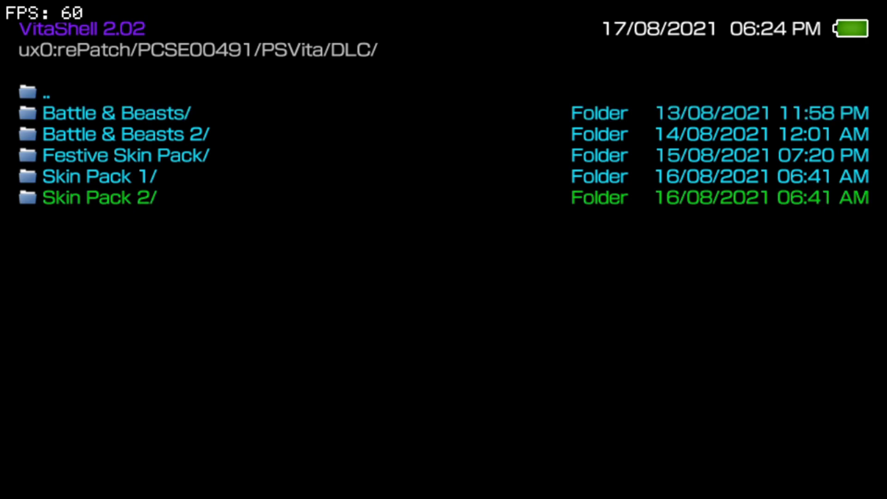
{"action": "key", "text": "Return"}
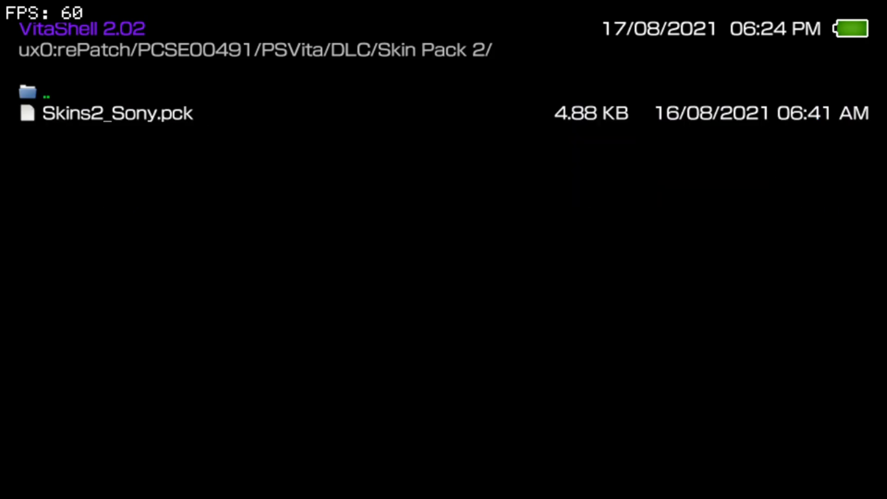
{"action": "key", "text": "Select"}
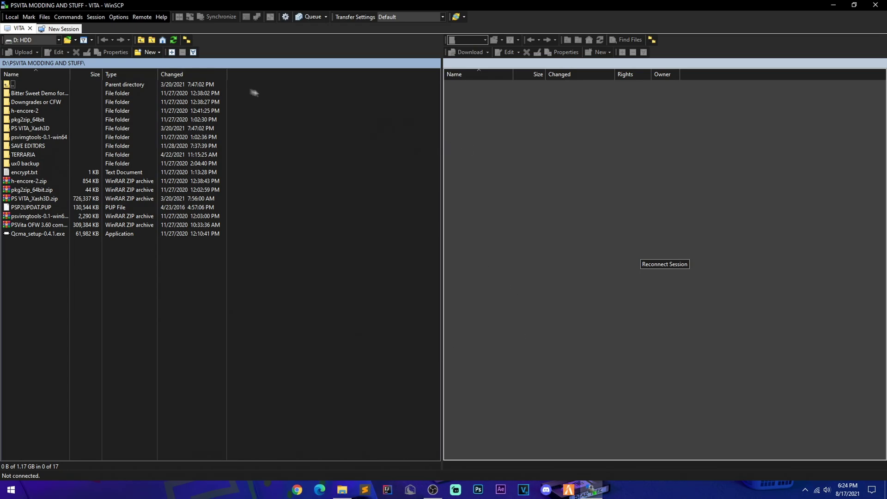
- Switch to WinSCP and reconnect the VITA session, leaving the username blank
{"action": "left_click", "coordinate": [668, 265]}
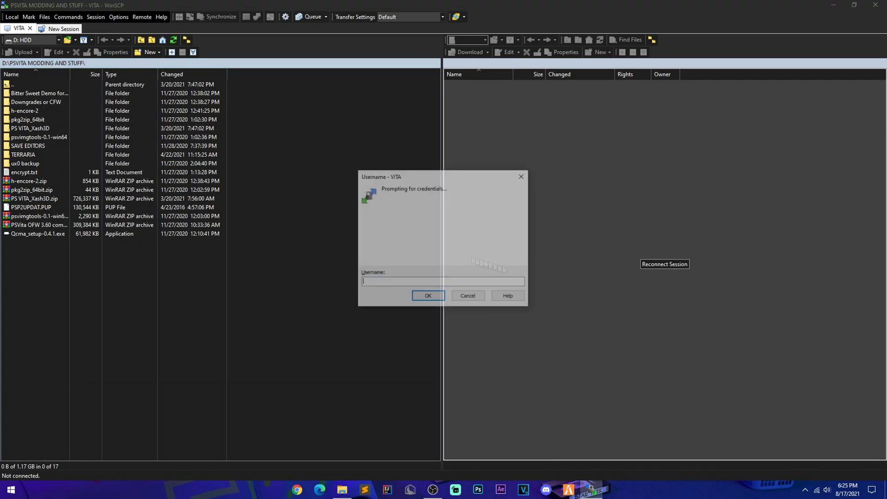
{"action": "left_click", "coordinate": [438, 297]}
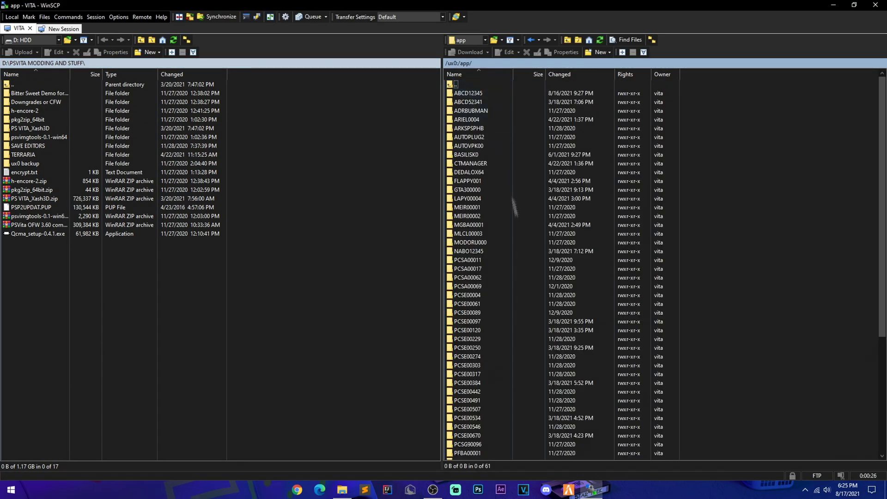
- Examine the original skin packs in ux0:/app/PCSE00491/PSVita/DLC, including the contents of Skin Pack 2
{"action": "scroll", "coordinate": [508, 232], "scroll_direction": "down", "scroll_amount": 6}
{"action": "scroll", "coordinate": [508, 232], "scroll_direction": "up", "scroll_amount": 6}
{"action": "scroll", "coordinate": [529, 229], "scroll_direction": "down", "scroll_amount": 7}
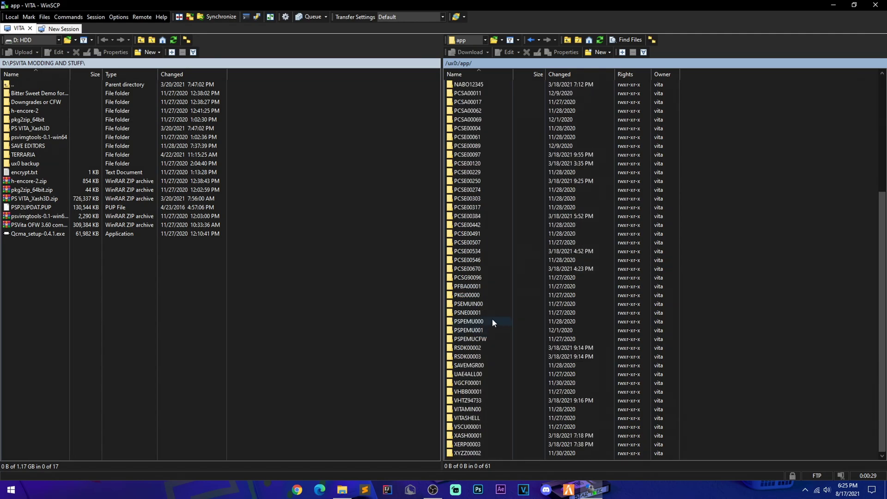
{"action": "double_click", "coordinate": [484, 235]}
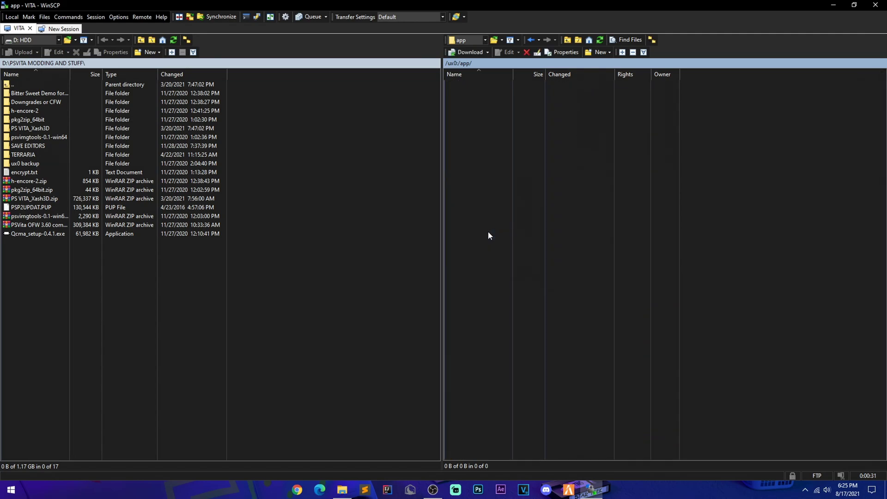
{"action": "double_click", "coordinate": [469, 110]}
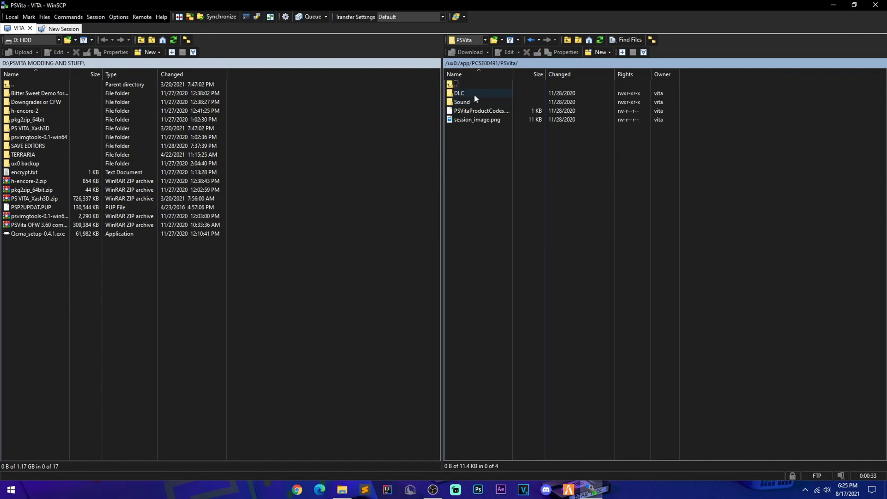
{"action": "double_click", "coordinate": [475, 94]}
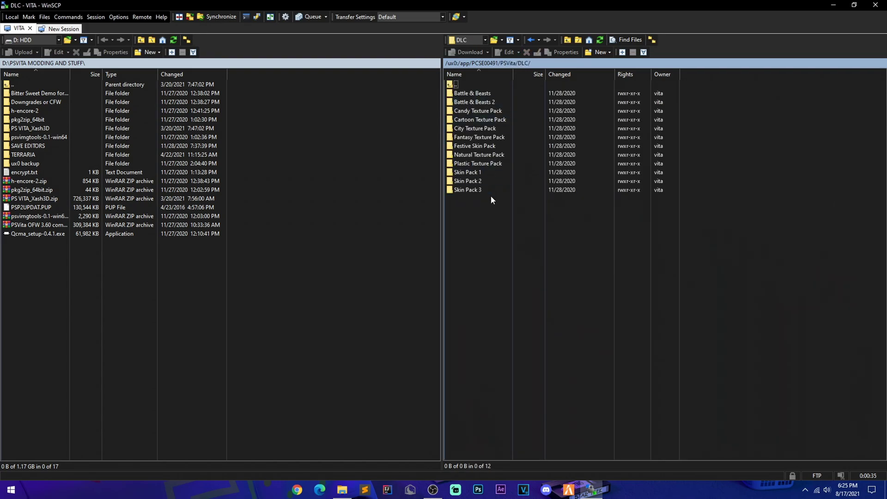
{"action": "double_click", "coordinate": [474, 183]}
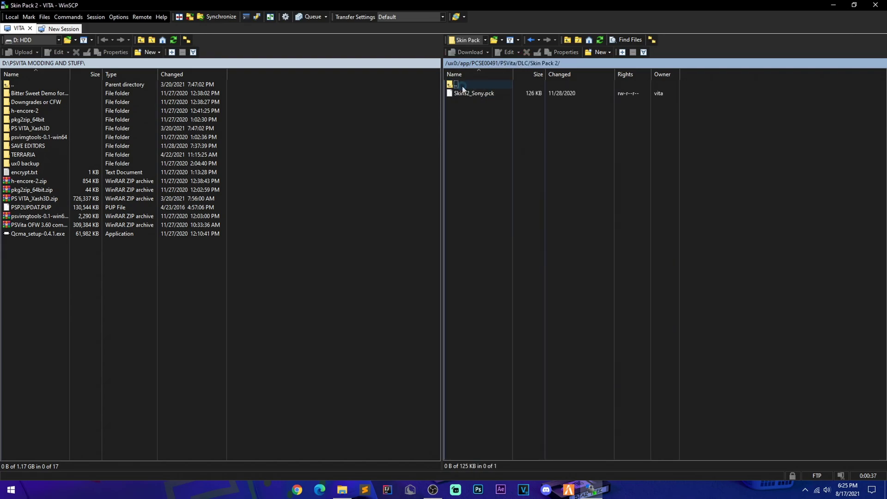
{"action": "double_click", "coordinate": [463, 86]}
{"action": "mouse_move", "coordinate": [480, 195]}
{"action": "left_mouse_down"}
{"action": "mouse_move", "coordinate": [474, 172]}
{"action": "mouse_move", "coordinate": [493, 198]}
{"action": "left_mouse_up"}
{"action": "left_click", "coordinate": [485, 146]}
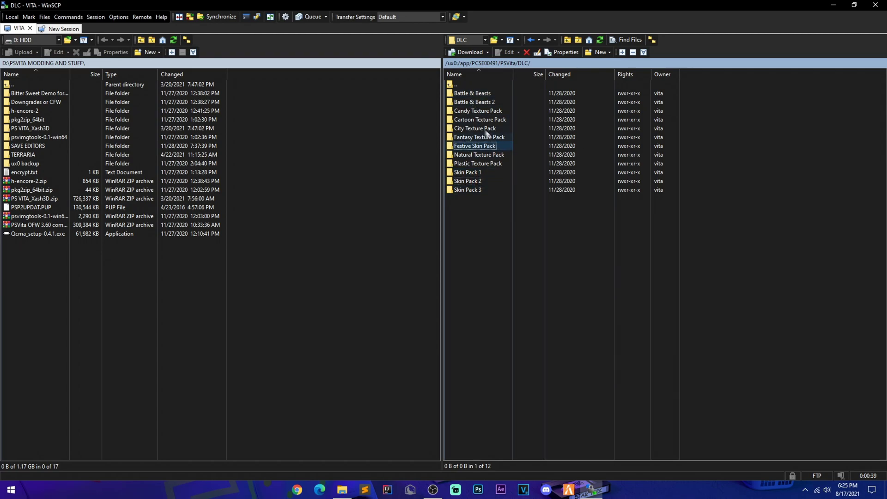
{"action": "left_click", "coordinate": [480, 94]}
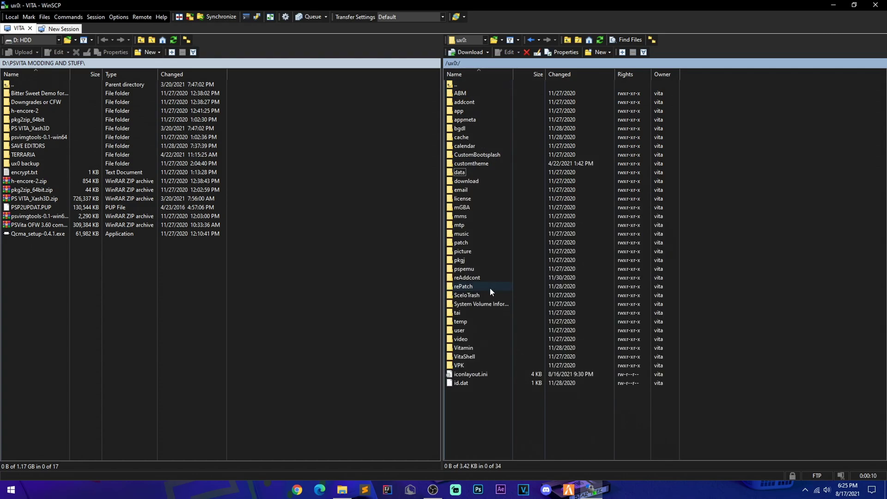
- Open the Skin Pack 2 folder under ux0:/rePatch/PCSE00491/PSVita/DLC on the Vita
{"action": "double_click", "coordinate": [490, 288]}
{"action": "double_click", "coordinate": [471, 94]}
{"action": "double_click", "coordinate": [470, 94]}
{"action": "double_click", "coordinate": [470, 94]}
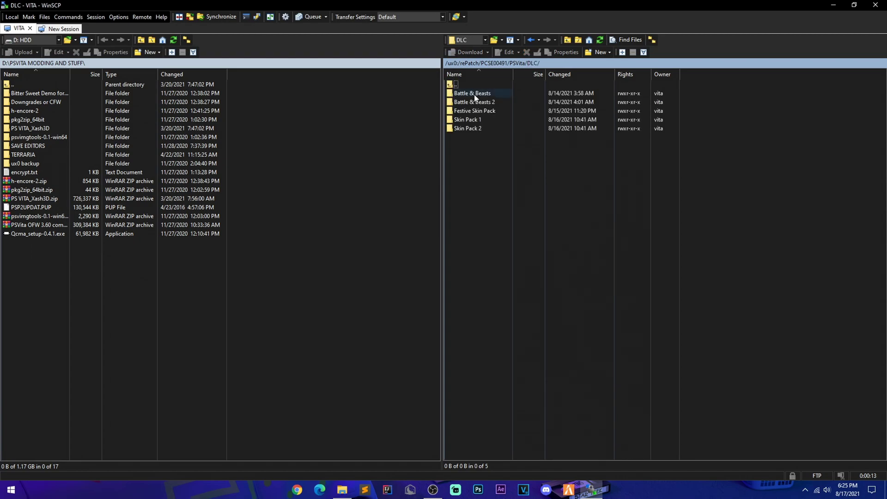
{"action": "double_click", "coordinate": [473, 127]}
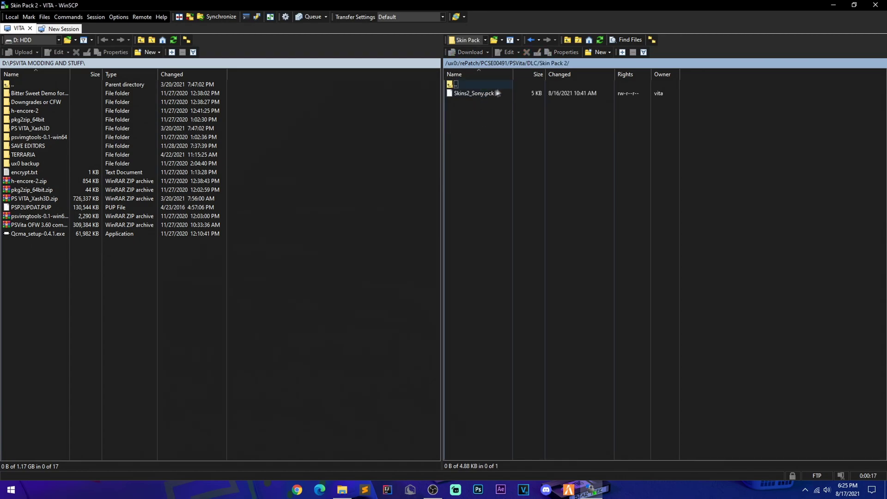
{"action": "left_click_drag", "start_coordinate": [475, 97], "coordinate": [455, 85]}
- Upload tutorial.pck from the PC's Downloads folder into the Vita's Skin Pack 2 folder
{"action": "left_click", "coordinate": [342, 489]}
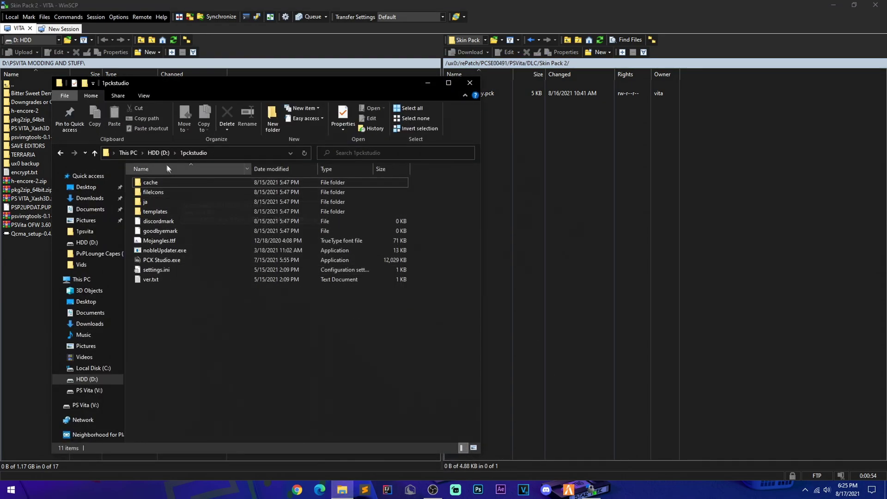
{"action": "left_click", "coordinate": [90, 323]}
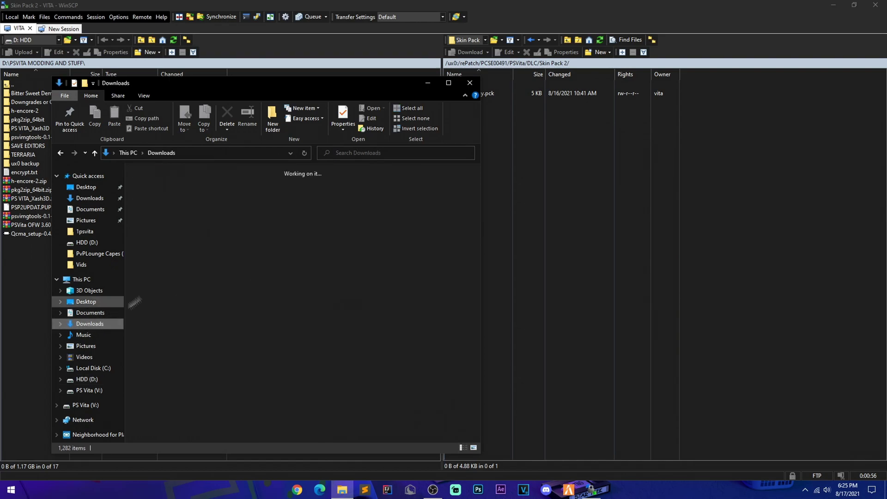
{"action": "left_click", "coordinate": [152, 195]}
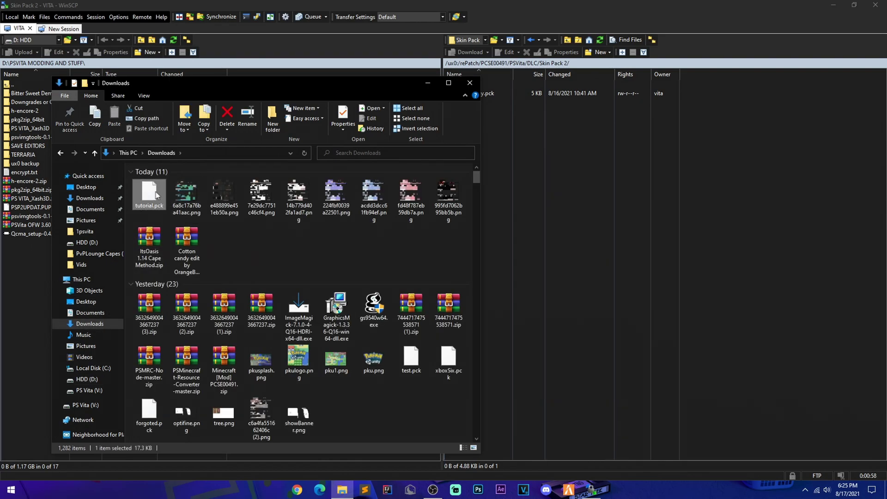
{"action": "left_click_drag", "start_coordinate": [154, 194], "coordinate": [506, 266]}
- Copy the name of Skins2_Sony.pck, then delete that file from the Skin Pack 2 folder
{"action": "left_click", "coordinate": [478, 95]}
{"action": "left_click", "coordinate": [537, 52]}
{"action": "key", "text": "ctrl+c"}
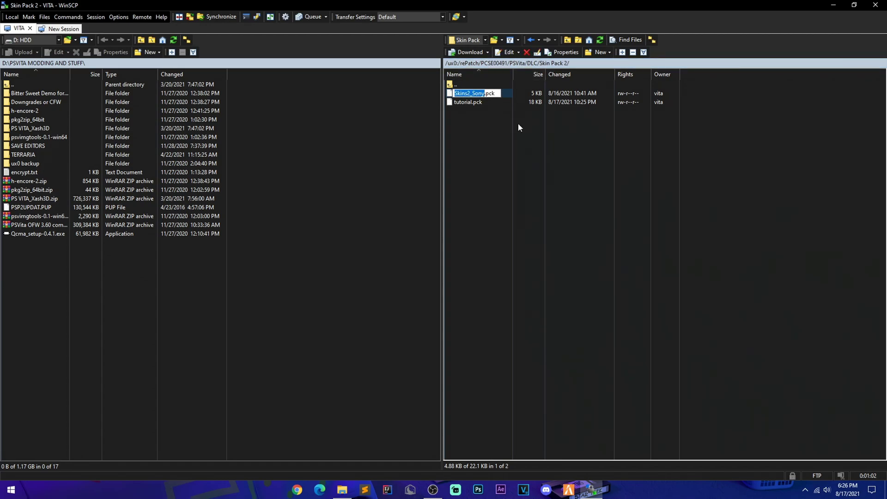
{"action": "key", "text": "Escape"}
{"action": "key", "text": "Delete"}
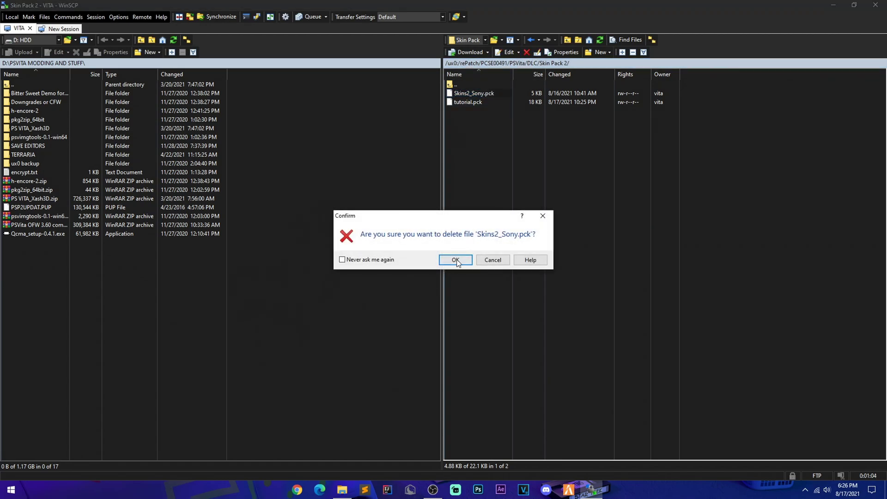
{"action": "key", "text": "Escape"}
- Rename the uploaded tutorial.pck to Skins2_Sony.pck
{"action": "left_click", "coordinate": [481, 95]}
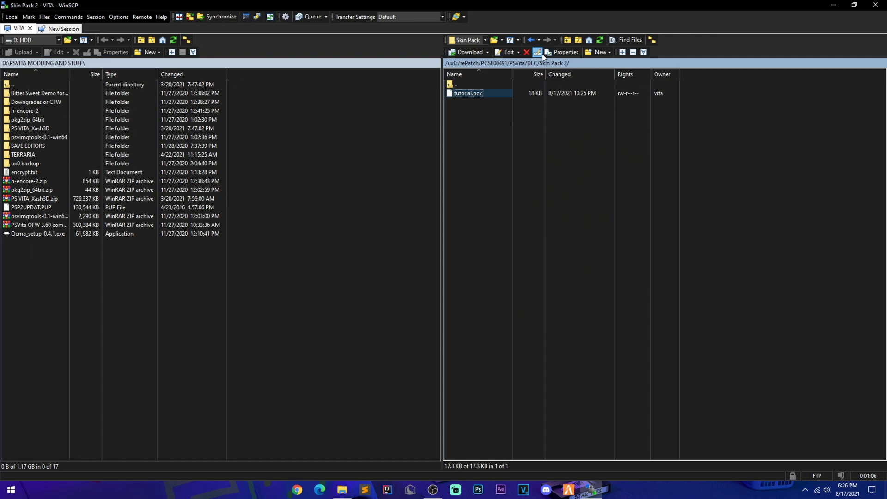
{"action": "left_click", "coordinate": [538, 53]}
{"action": "key", "text": "ctrl+v"}
{"action": "left_click", "coordinate": [511, 131]}
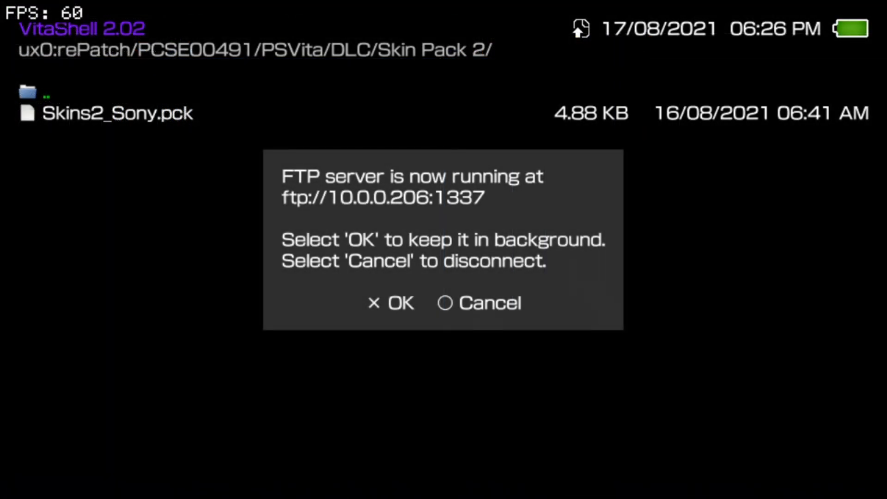
- Disconnect the FTP server in VitaShell, dismiss WinSCP's error, and close the Downloads window on the PC
{"action": "key", "text": "Escape"}
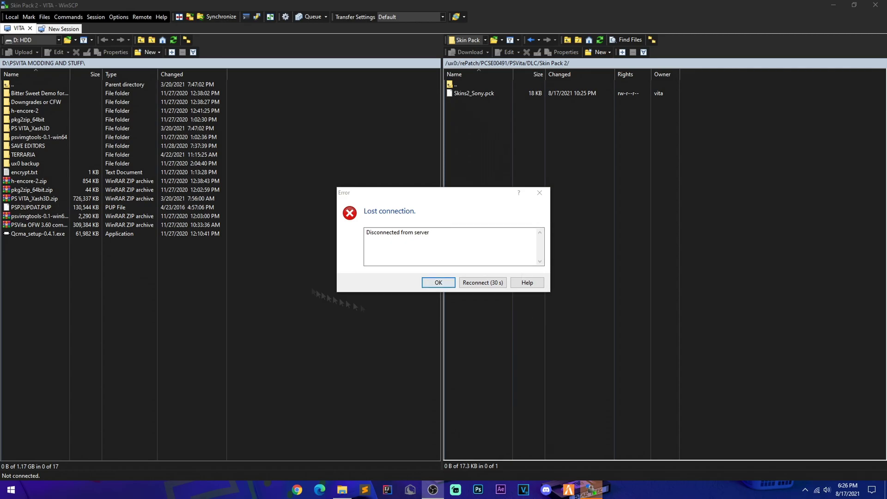
{"action": "left_click", "coordinate": [438, 282]}
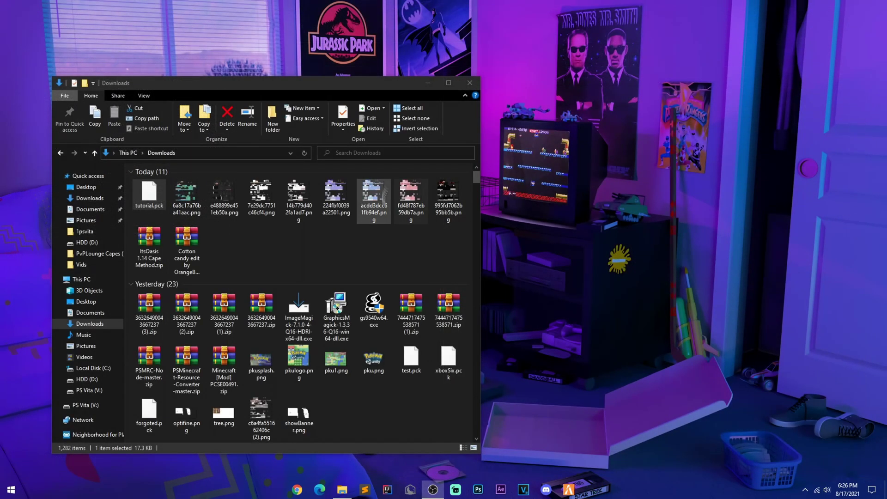
{"action": "left_click", "coordinate": [470, 83]}
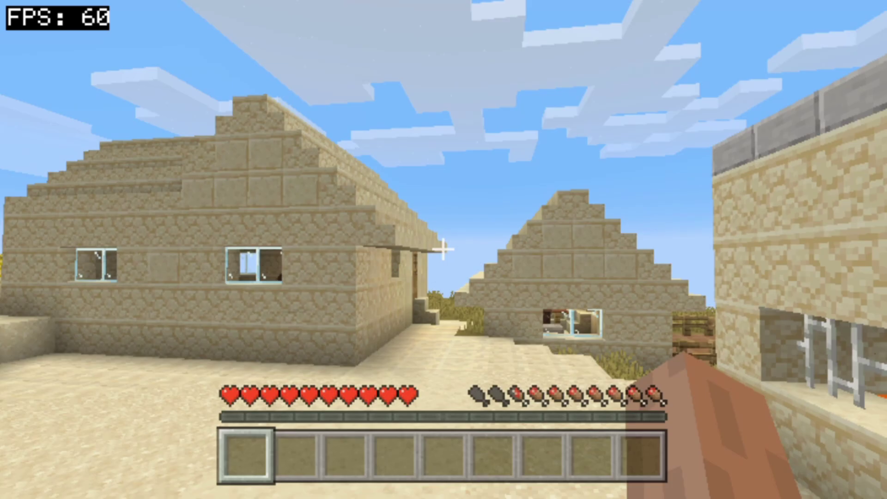
- Open the Change Skin screen from the in-game menu in Minecraft PlayStation Vita Edition
{"action": "key", "text": "Down"}
{"action": "key", "text": "Down"}
{"action": "key", "text": "Down"}
{"action": "key", "text": "Up"}
{"action": "key", "text": "Up"}
{"action": "key", "text": "Return"}
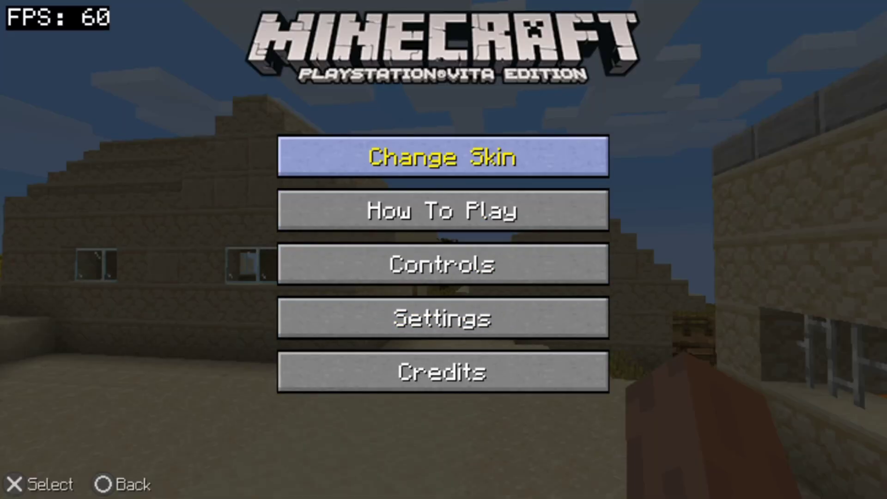
{"action": "key", "text": "Return"}
- Browse the skin packs to PvP Pack and move from the Demon skin to the forgoted skin
{"action": "key", "text": "Up"}
{"action": "key", "text": "Up"}
{"action": "key", "text": "Up"}
{"action": "key", "text": "Up"}
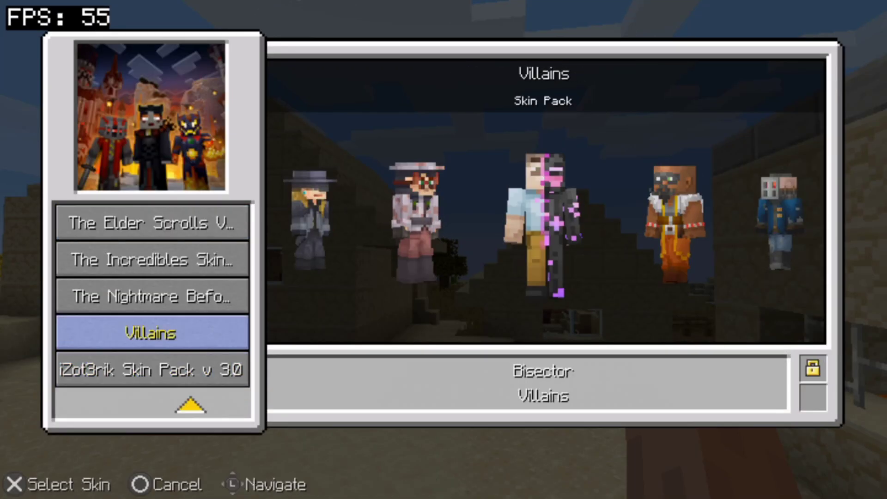
{"action": "key", "text": "Up"}
{"action": "key", "text": "Up"}
{"action": "key", "text": "Up"}
{"action": "key", "text": "Up"}
{"action": "key", "text": "Up"}
{"action": "key", "text": "Up"}
{"action": "key", "text": "Up"}
{"action": "key", "text": "Up"}
{"action": "key", "text": "Up"}
{"action": "key", "text": "Up"}
{"action": "key", "text": "Up"}
{"action": "key", "text": "Up"}
{"action": "key", "text": "Up"}
{"action": "key", "text": "Up"}
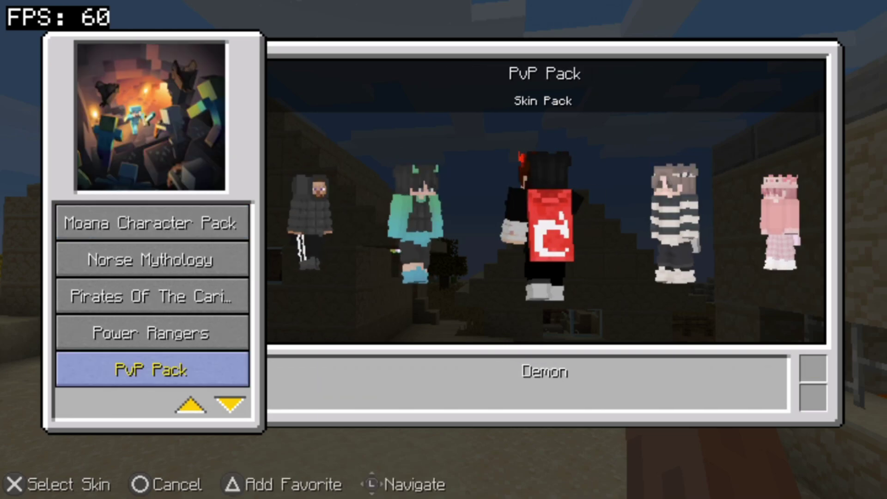
{"action": "key", "text": "Right"}
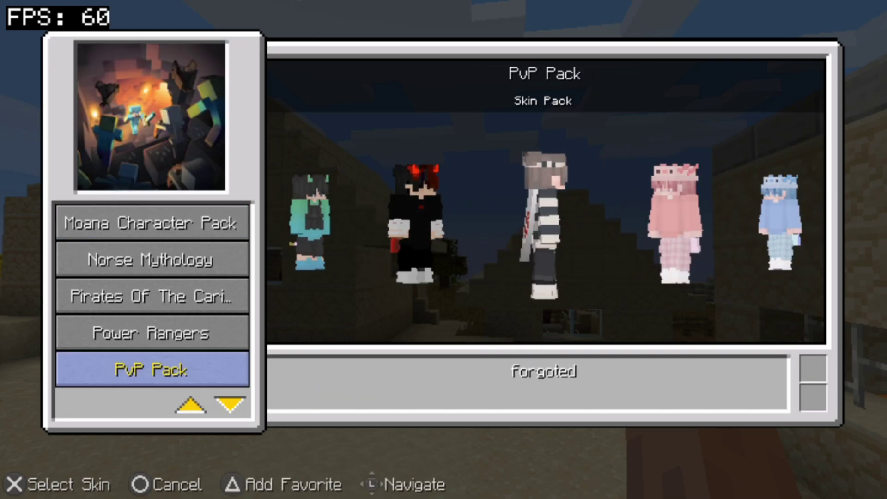
- Preview the Wings skin in PvP Pack, then return to the forgoted skin and select it as the player's skin
{"action": "key", "text": "Left"}
{"action": "key", "text": "Left"}
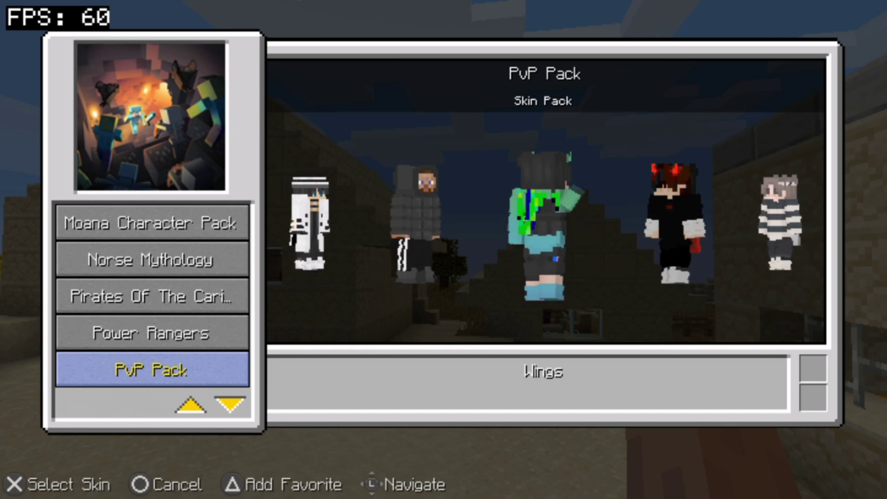
{"action": "key", "text": "Right"}
{"action": "key", "text": "Right"}
{"action": "key", "text": "Return"}
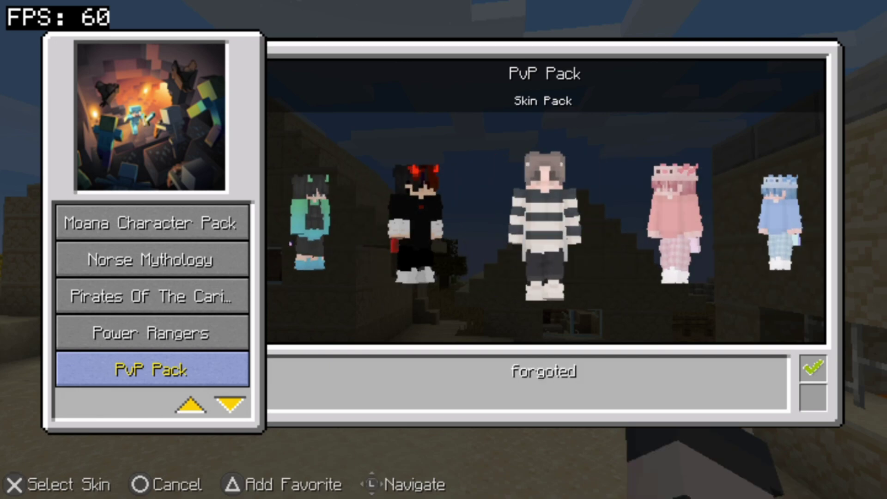
- Leave the skin selection and pause menus and switch the game camera to third-person view from behind
{"action": "key", "text": "Escape"}
{"action": "key", "text": "Escape"}
{"action": "key", "text": "Escape"}
{"action": "key", "text": "F5"}
- Run and jump around the desert village to examine the custom cape on the character's back in motion
{"action": "key", "text": "w"}
{"action": "key", "text": "space"}
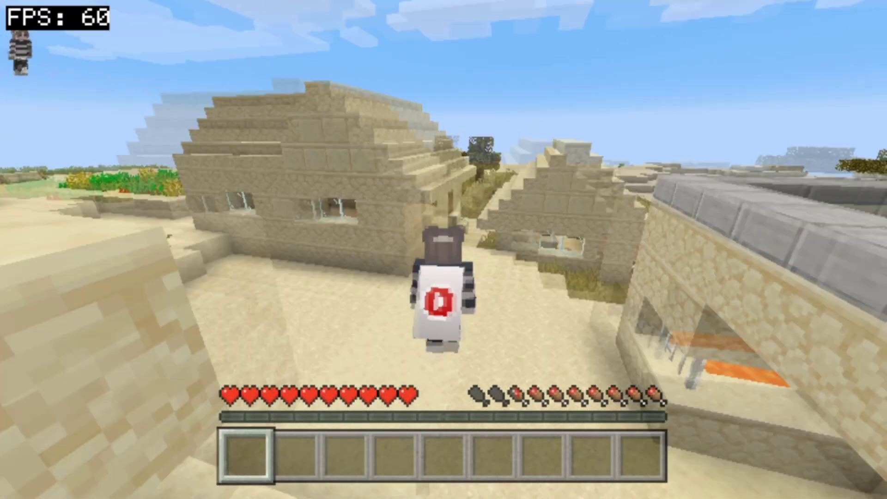
{"action": "key", "text": "w"}
{"action": "key", "text": "space"}
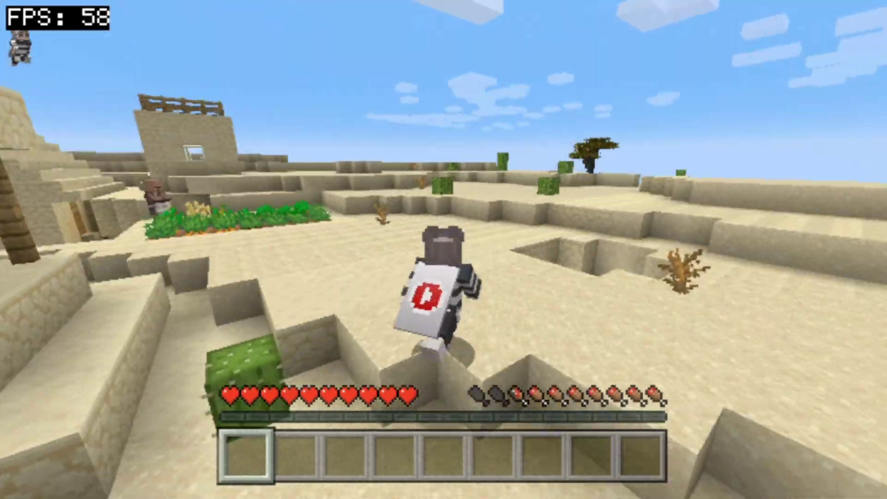
{"action": "key", "text": "w"}
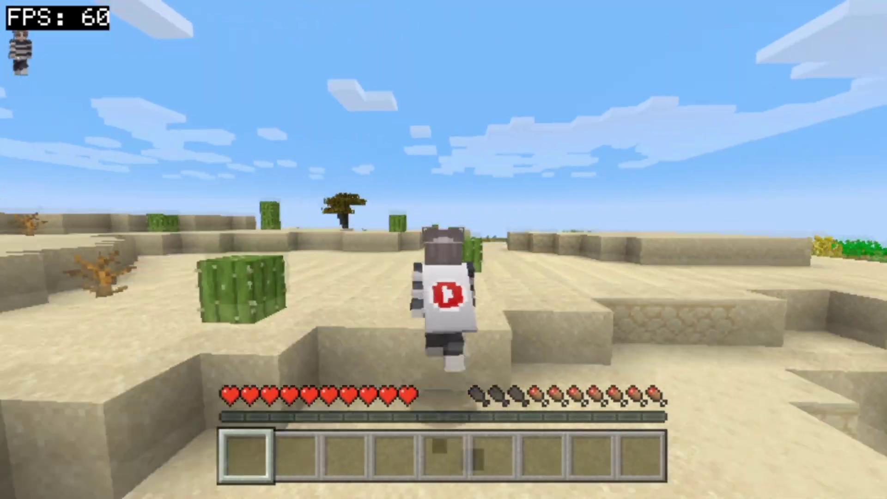
{"action": "key", "text": "w"}
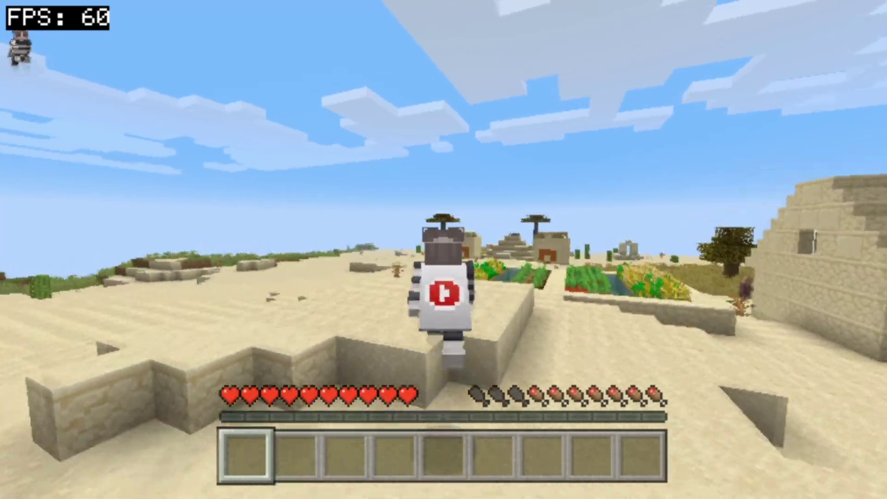
{"action": "key", "text": "w"}
{"action": "key", "text": "space"}
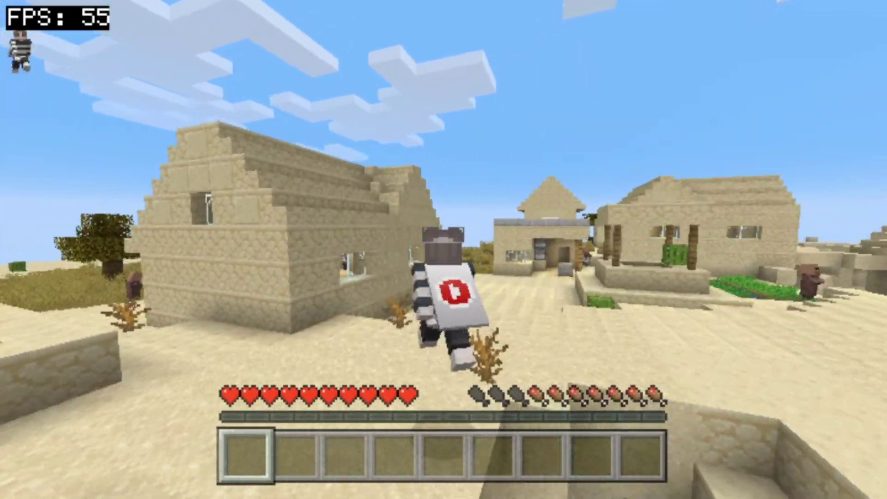
{"action": "key", "text": "w"}
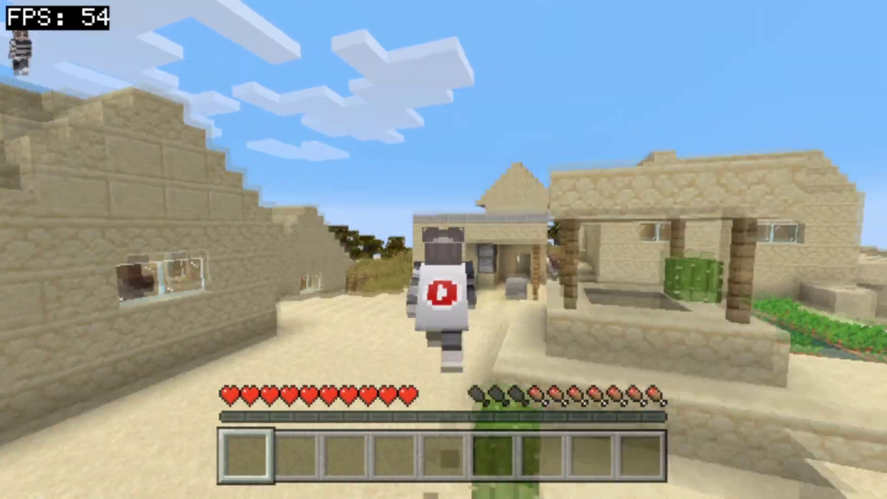
{"action": "key", "text": "w"}
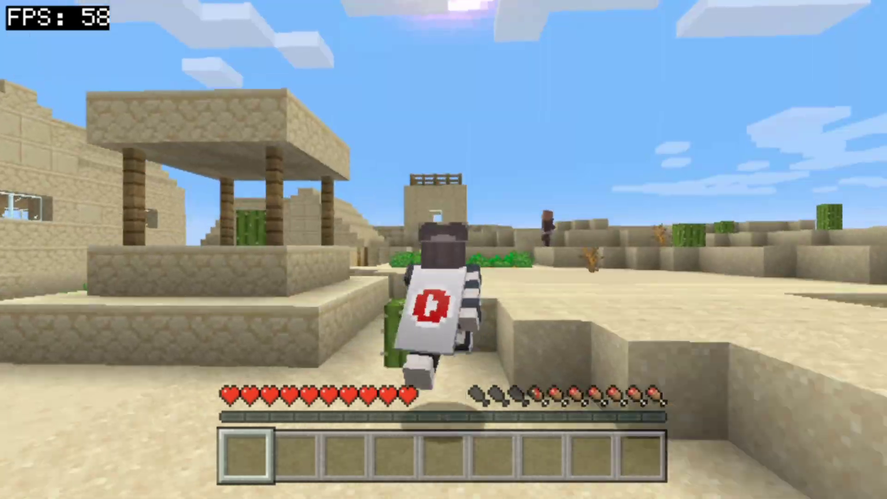
- Cycle the camera perspective to the front-facing third-person view and examine the character's skin from the front
{"action": "key", "text": "F5"}
{"action": "key", "text": "space"}
{"action": "key", "text": "w"}
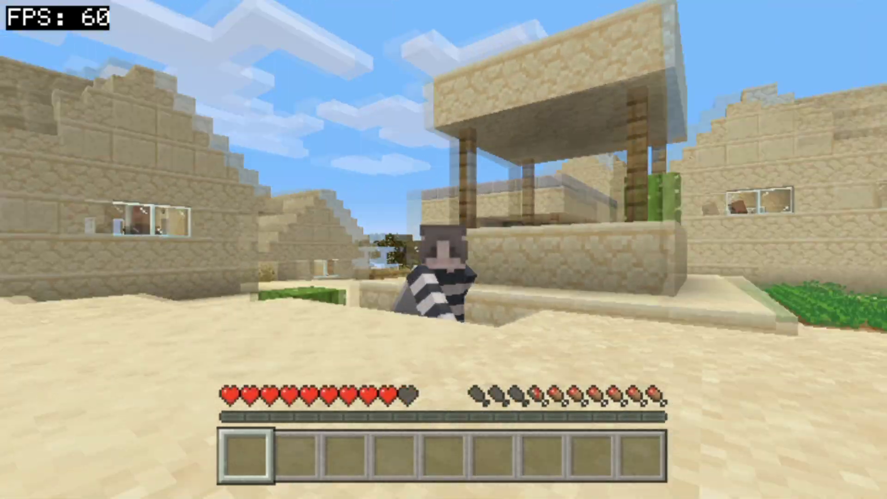
{"action": "key", "text": "F5"}
{"action": "key", "text": "F5"}
{"action": "key", "text": "F5"}
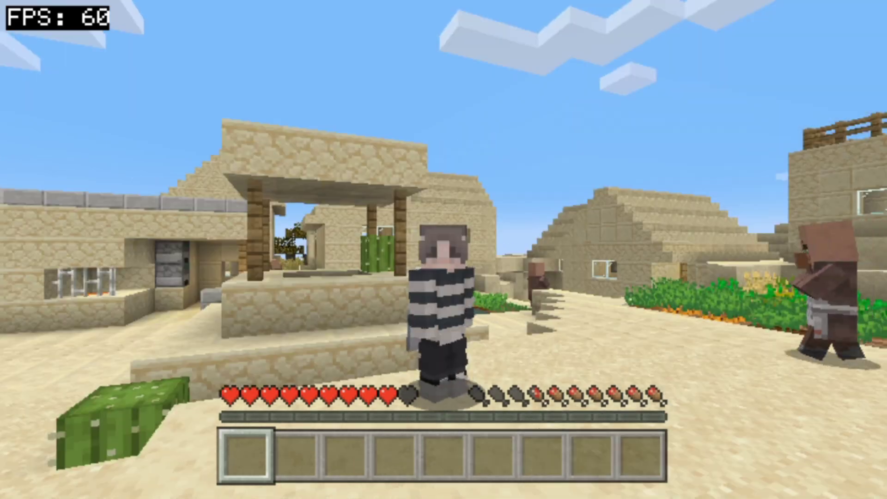